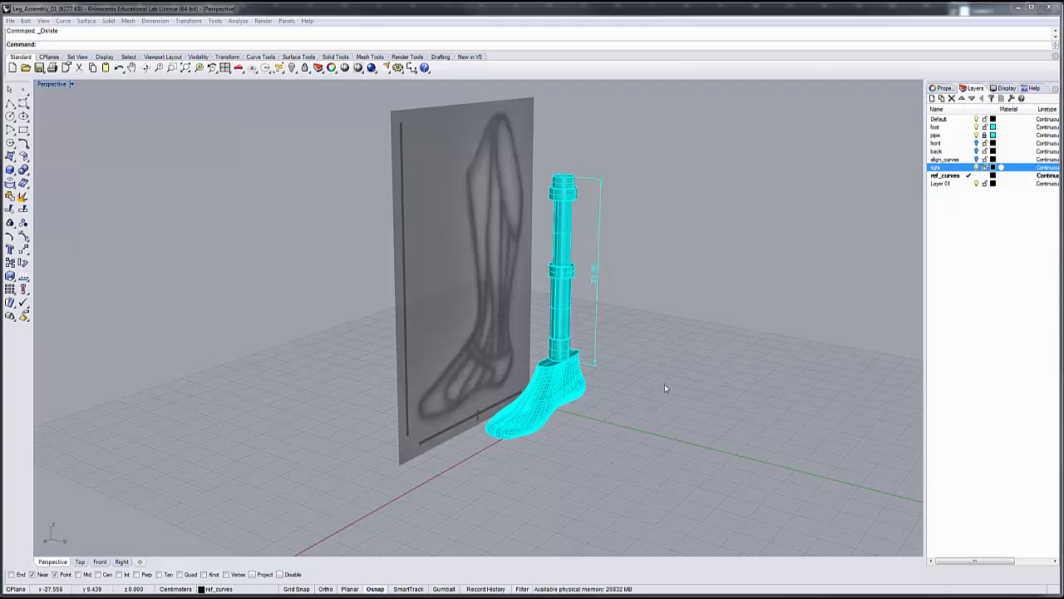
Hide the right and pipe layers so only the foot model stays in view
right_click_drag(573, 458, 545, 454)
scroll(560, 454, "down", 4)
scroll(561, 449, "up", 4)
scroll(561, 432, "up", 5)
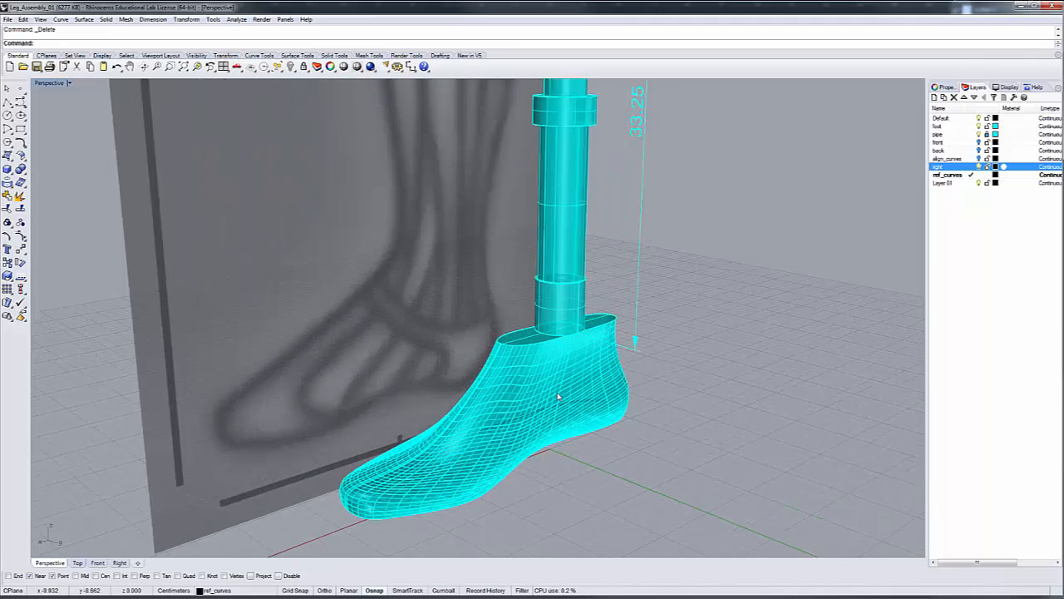
scroll(558, 396, "down", 3)
right_click_drag(558, 396, 585, 289)
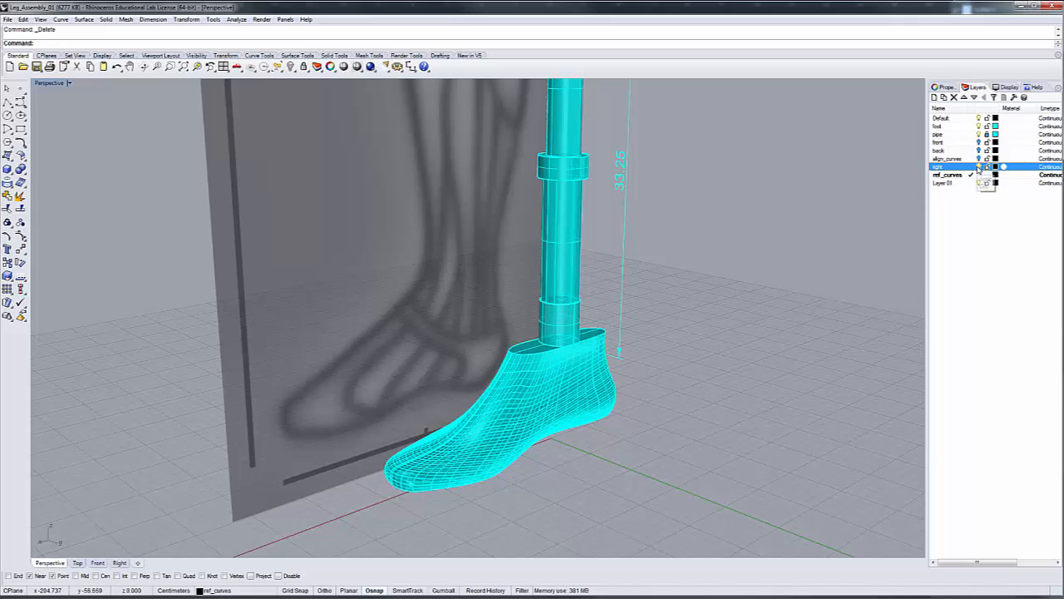
left_click(979, 167)
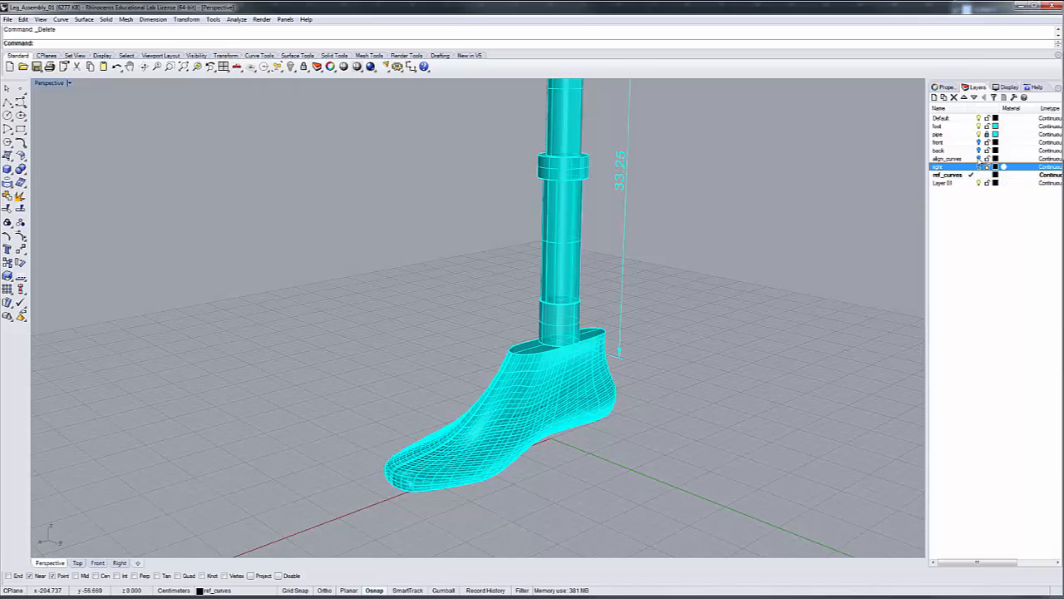
left_click(979, 134)
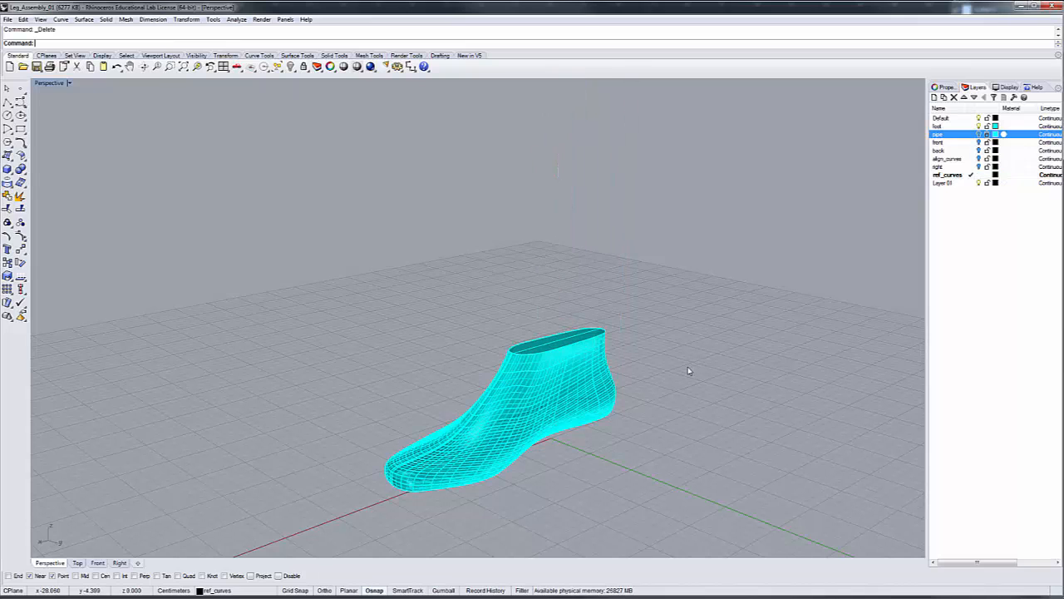
In the Top view, select the entire foot model and generate its outline curve with Mesh Outline
scroll(556, 463, "up", 5)
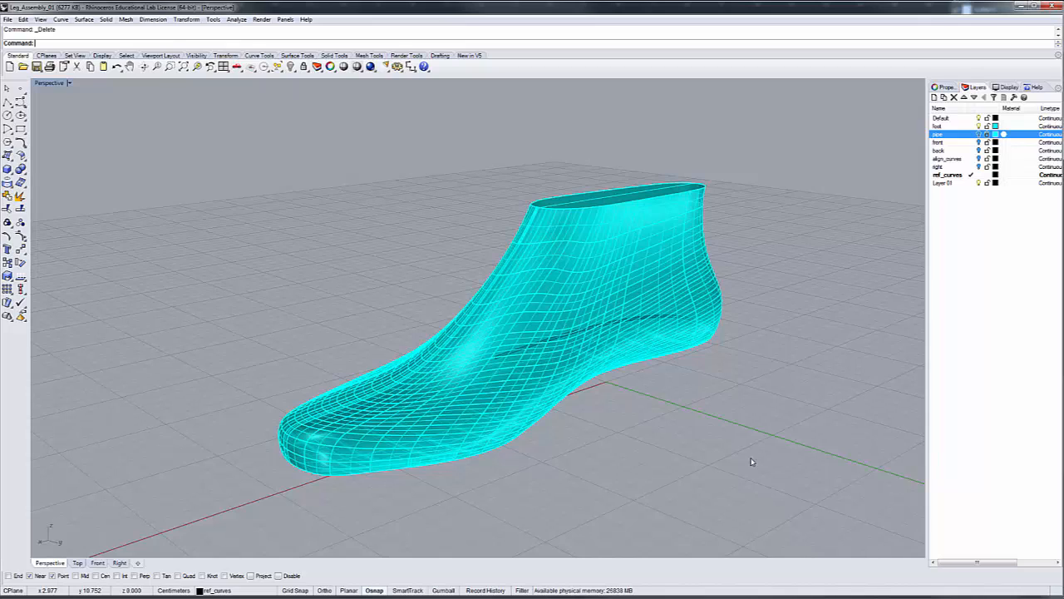
left_click(77, 563)
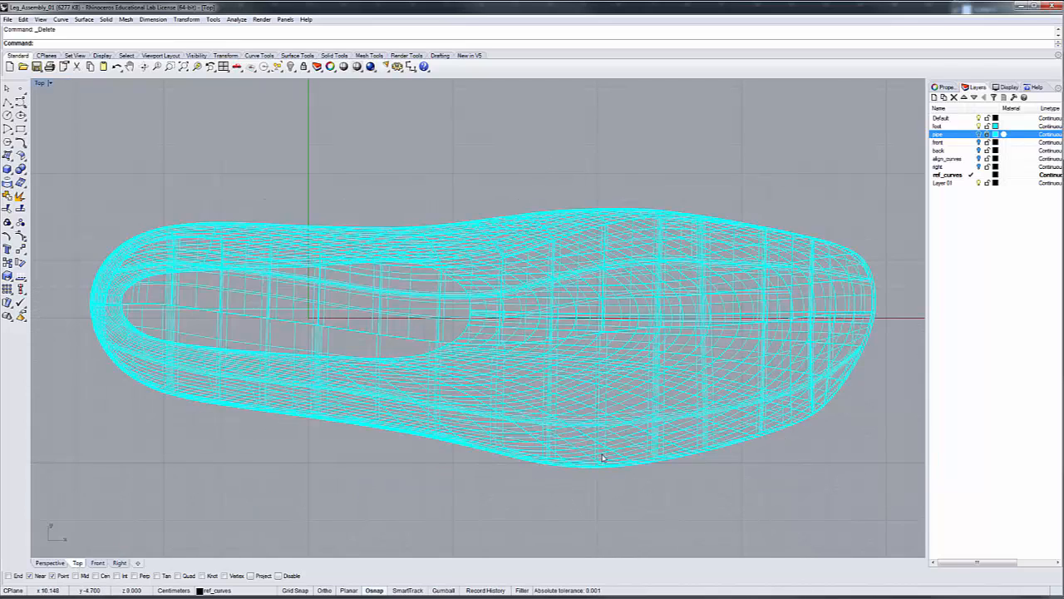
left_click(185, 261)
left_click_drag(71, 163, 904, 492)
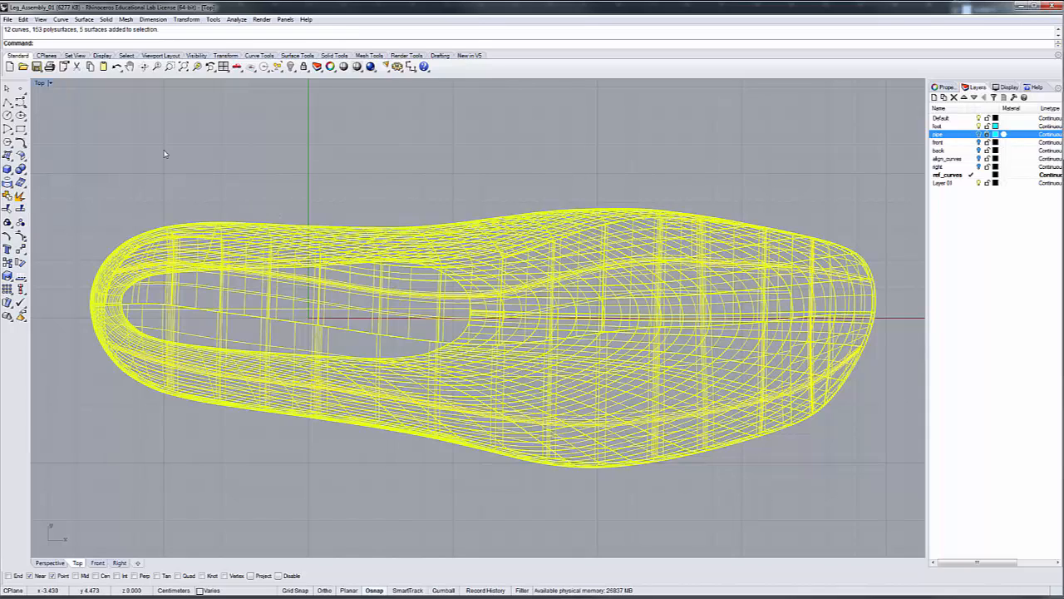
left_click(61, 19)
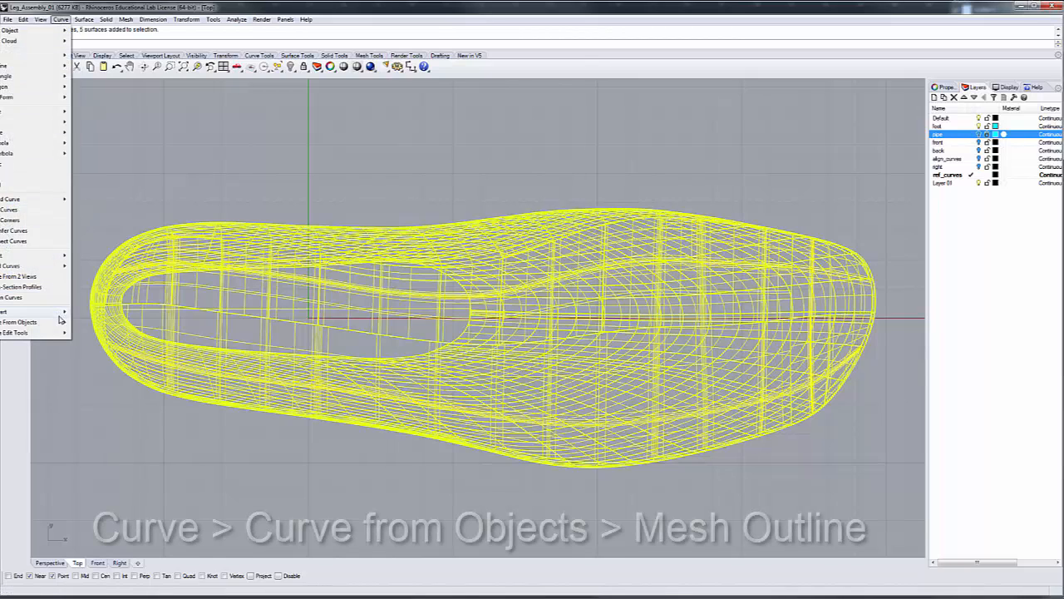
mouse_move(63, 323)
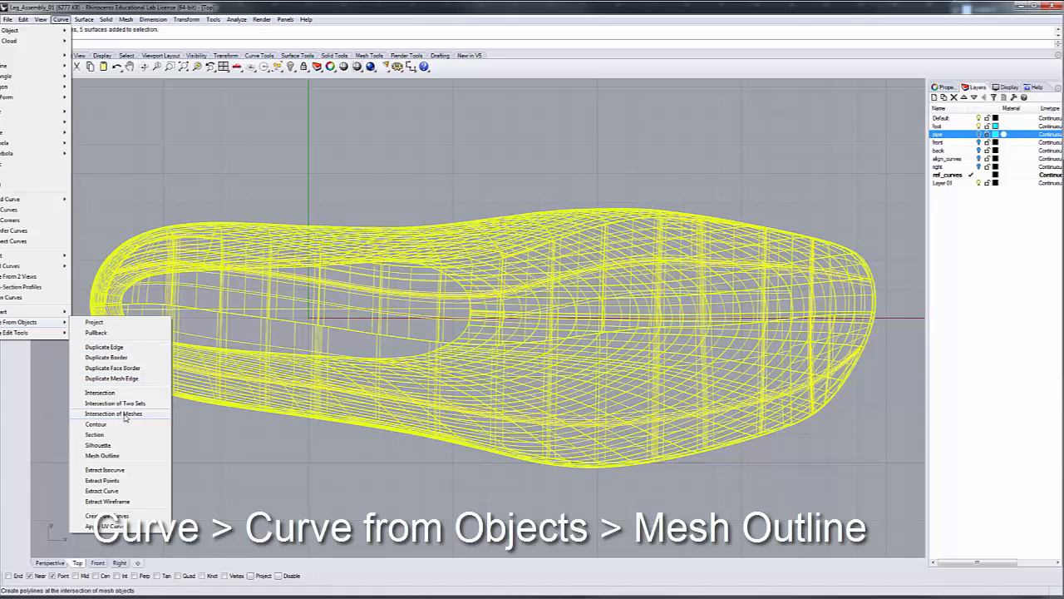
left_click(117, 456)
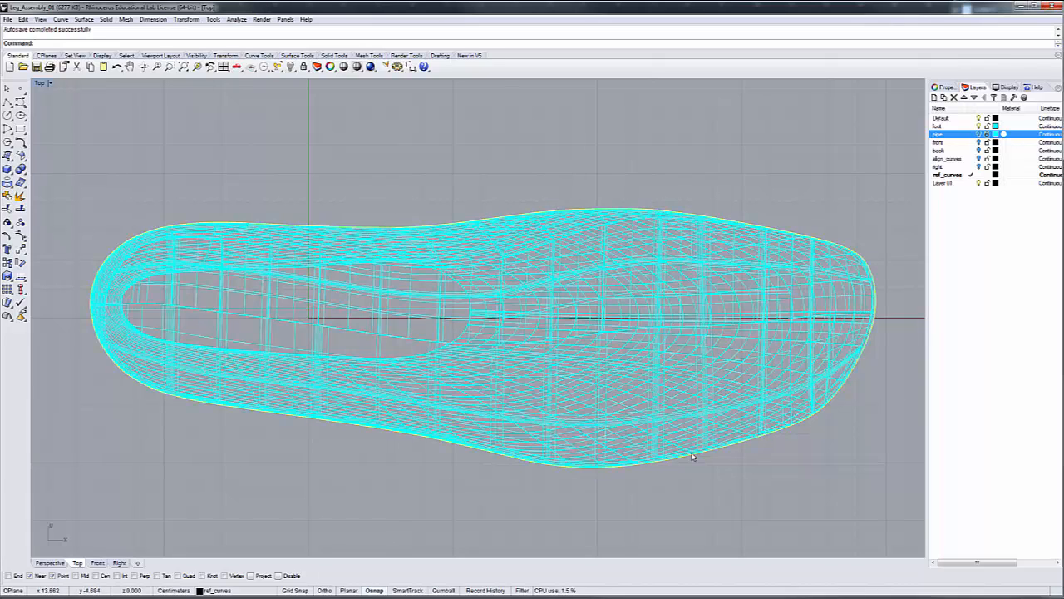
Hide the foot layer and turn on the control points of the outline curve
left_click(979, 126)
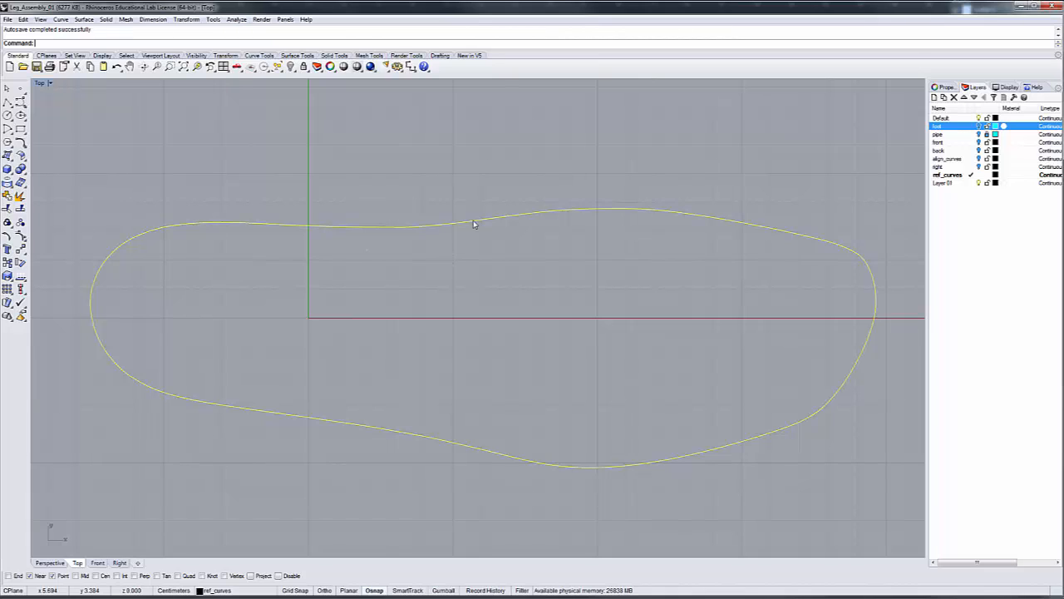
right_click(350, 43)
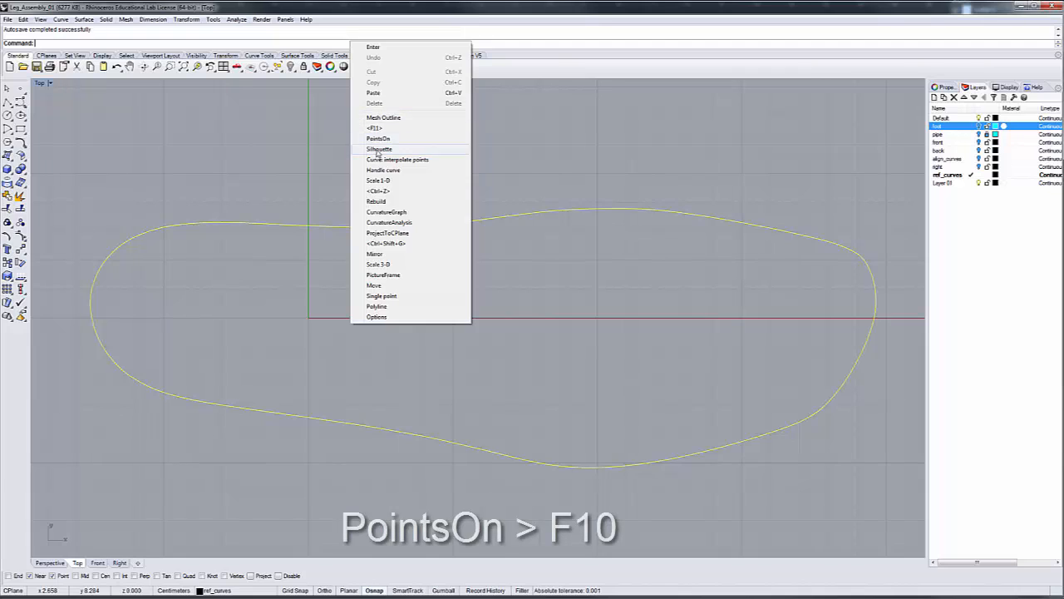
left_click(378, 139)
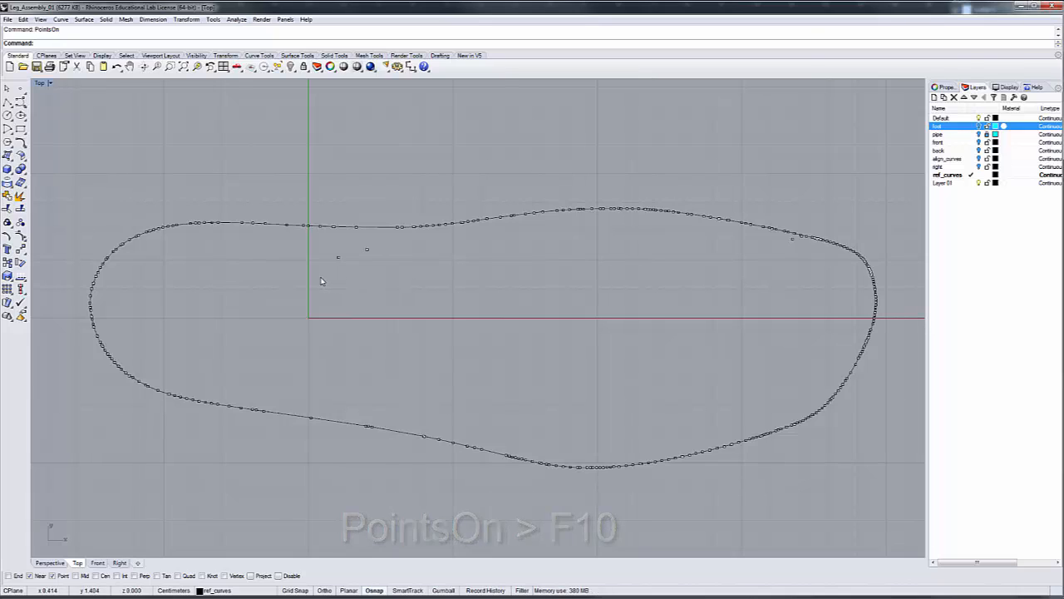
Delete the stray control points lying inside the outline, near the Y axis and near the toe
left_click_drag(320, 277, 393, 250)
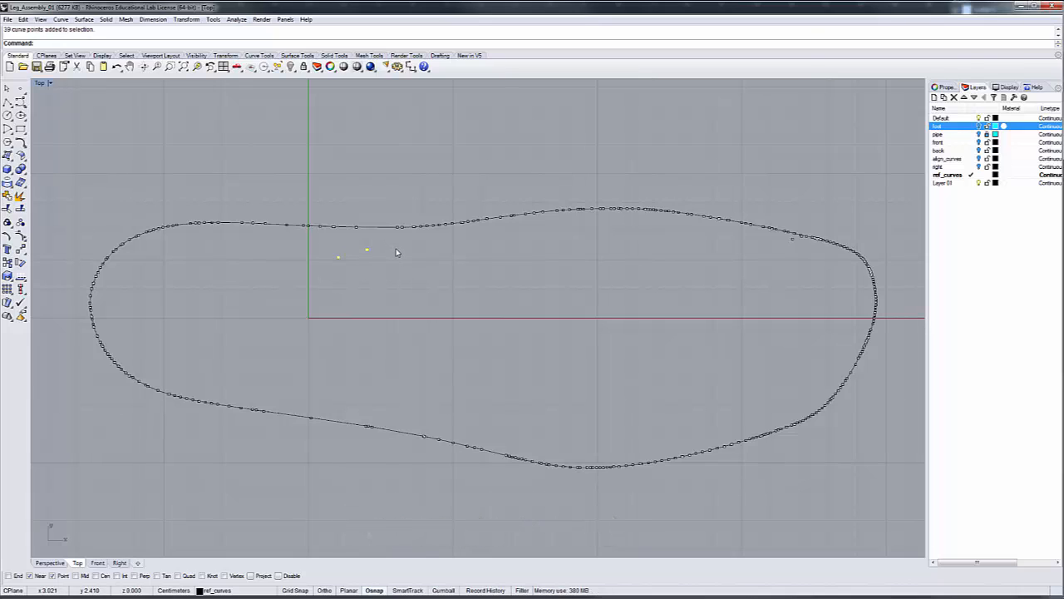
key("Delete")
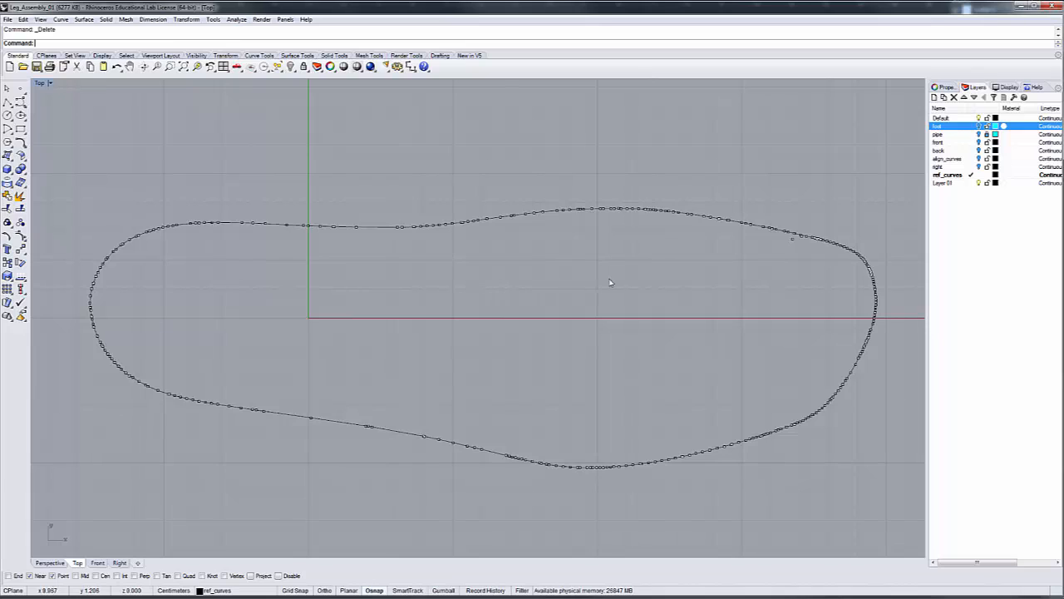
scroll(788, 255, "up", 3)
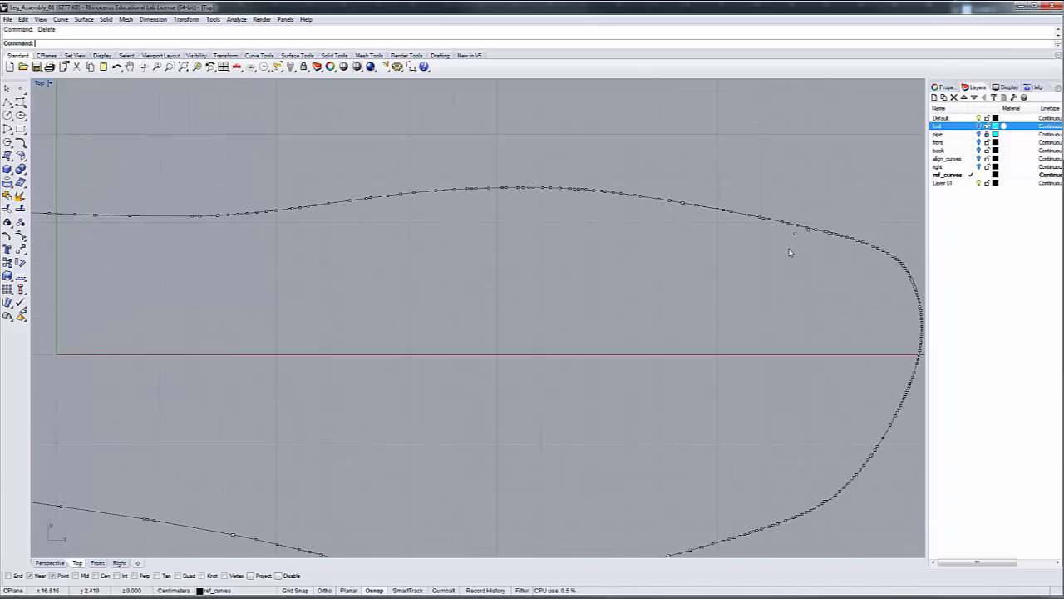
left_click_drag(805, 237, 805, 240)
key("Delete")
scroll(806, 240, "up", 5)
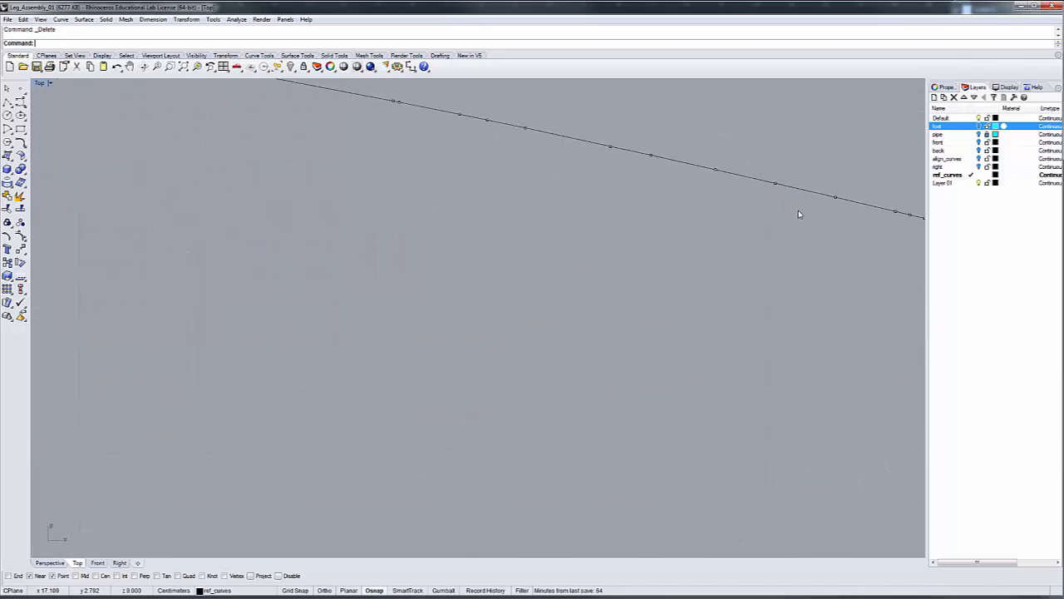
scroll(763, 263, "down", 6)
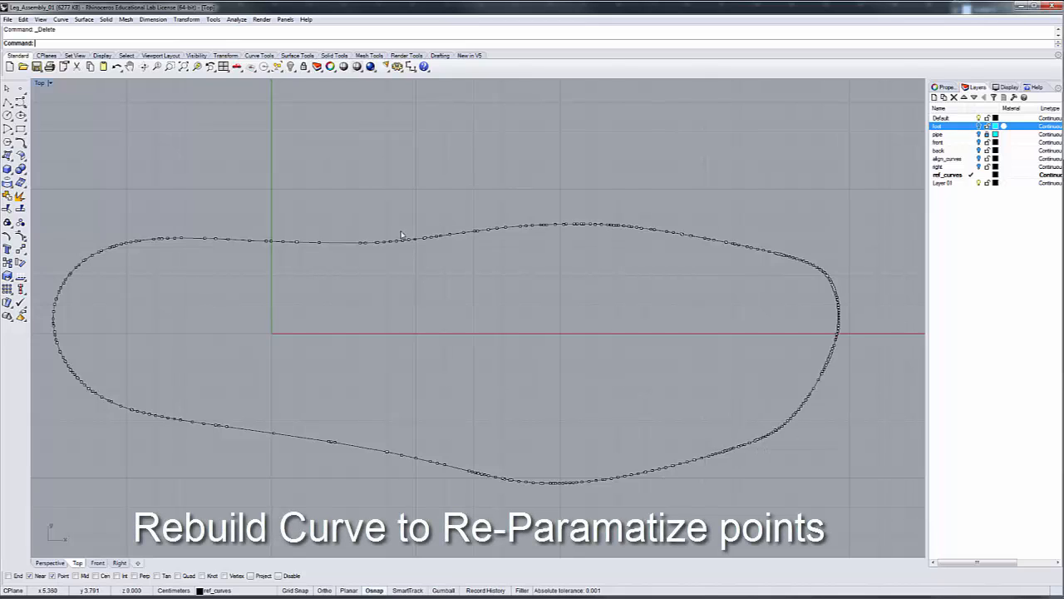
Rebuild the foot outline curve with a point count of 20 and degree 3, deleting the input curve
scroll(423, 242, "up", 5)
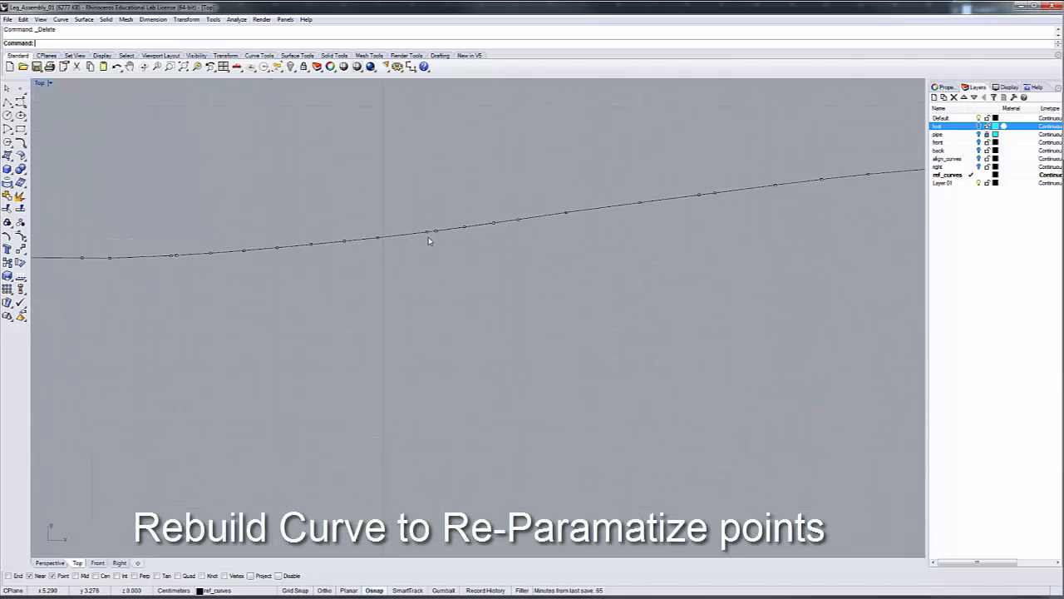
scroll(429, 240, "down", 5)
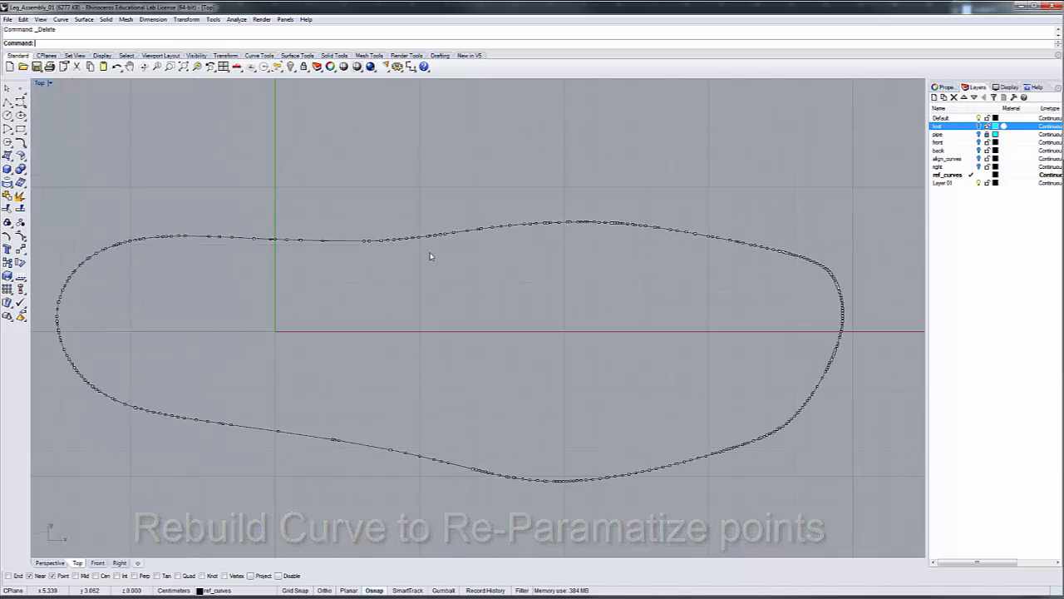
scroll(56, 336, "up", 6)
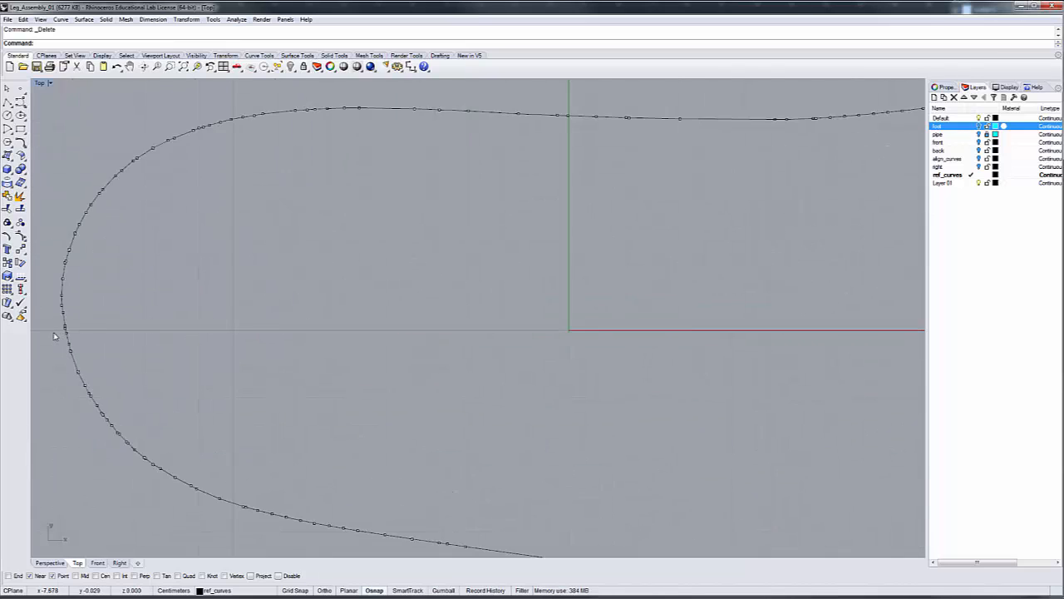
scroll(67, 328, "down", 6)
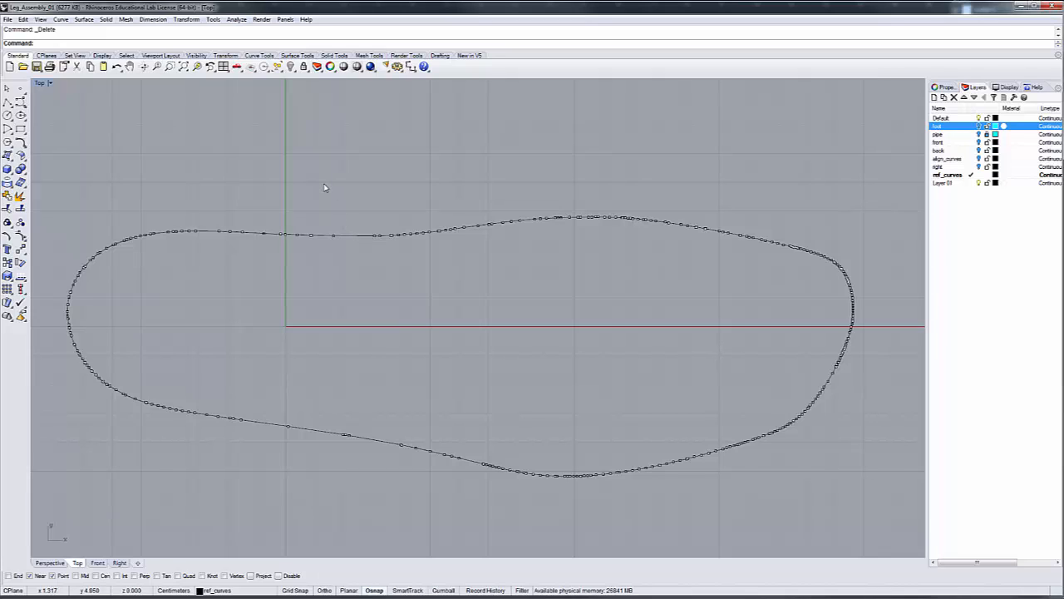
type("Rebu")
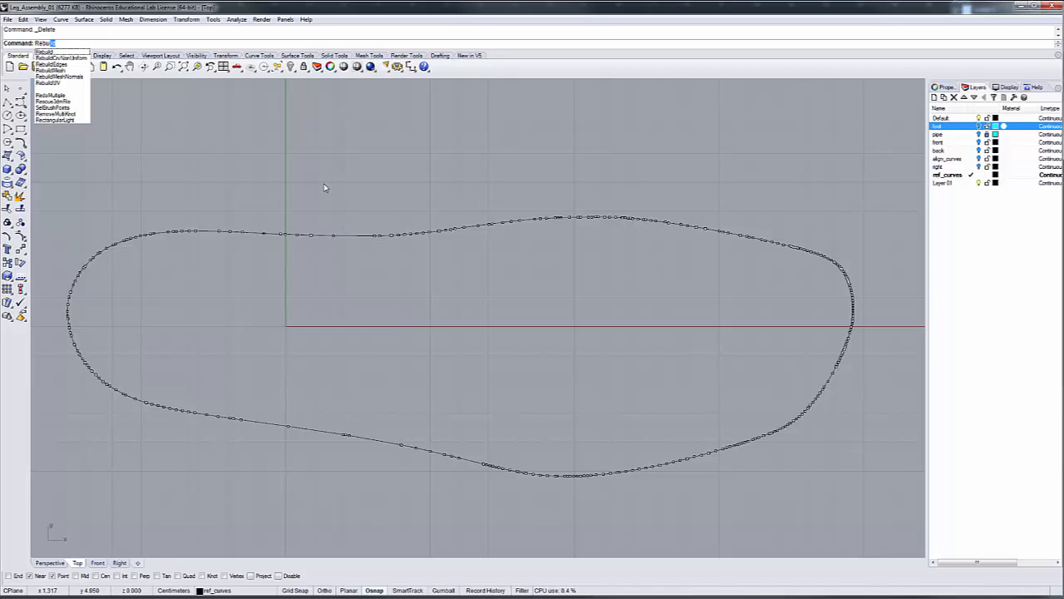
type("ild")
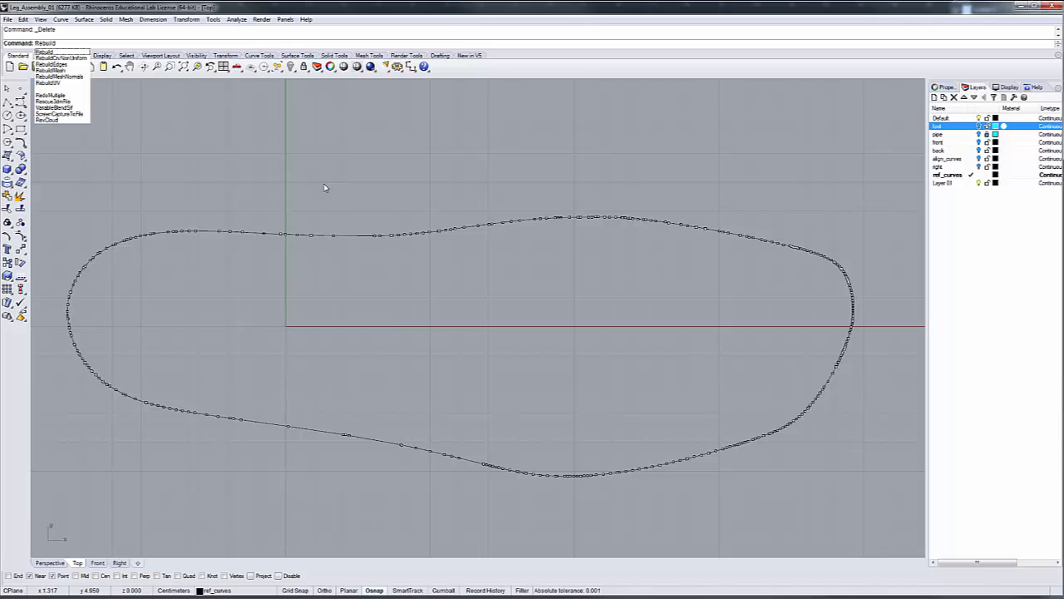
key("Return")
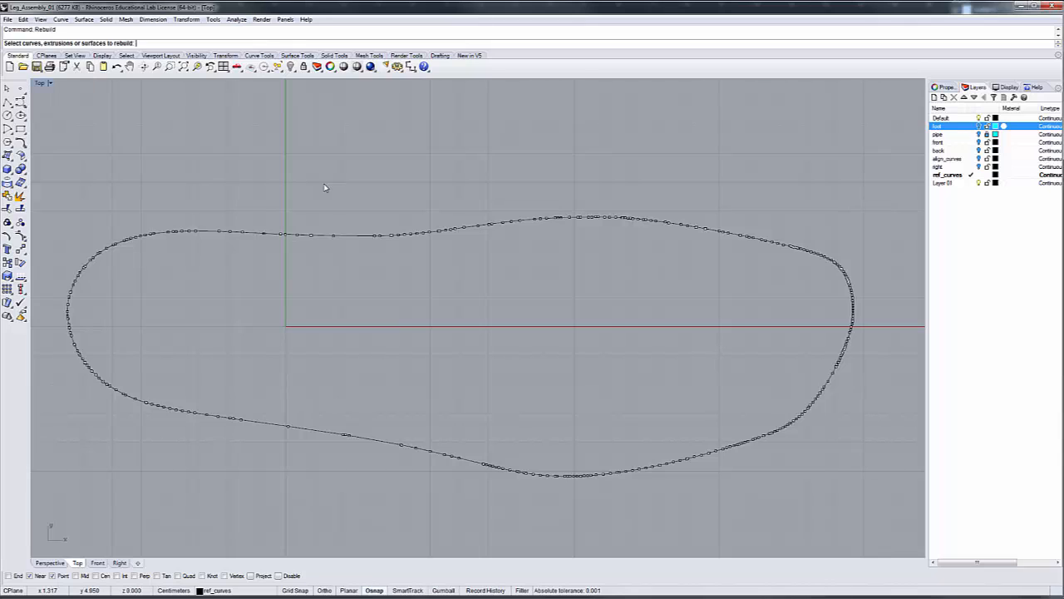
left_click(360, 238)
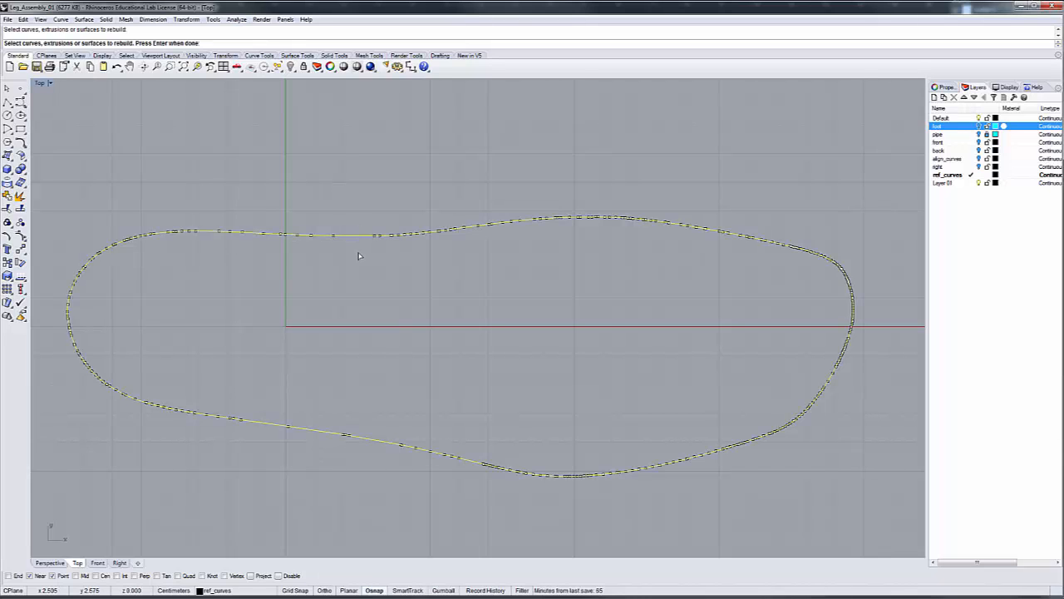
key("Return")
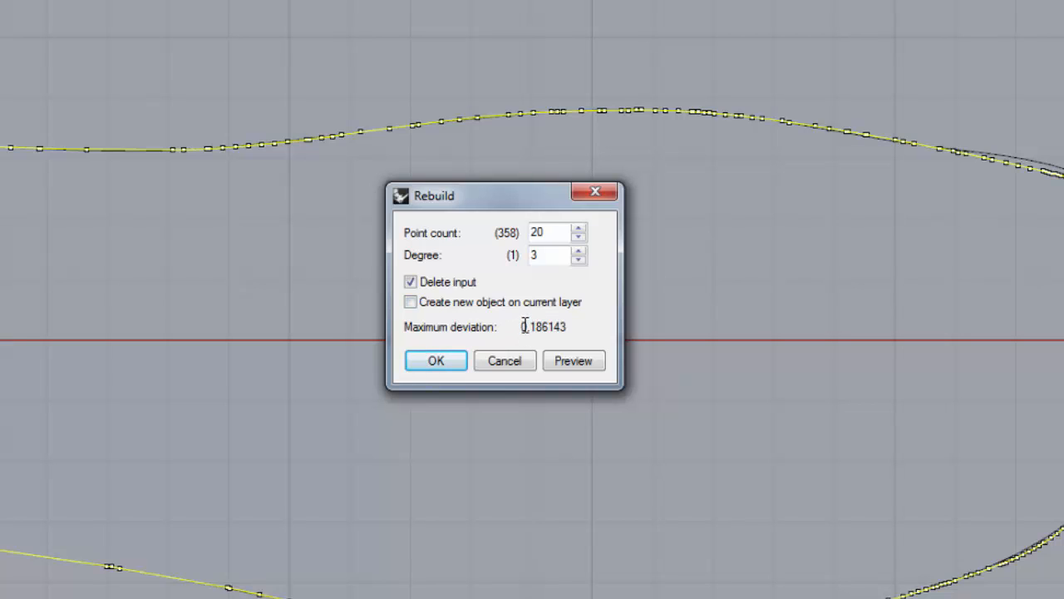
left_click(436, 363)
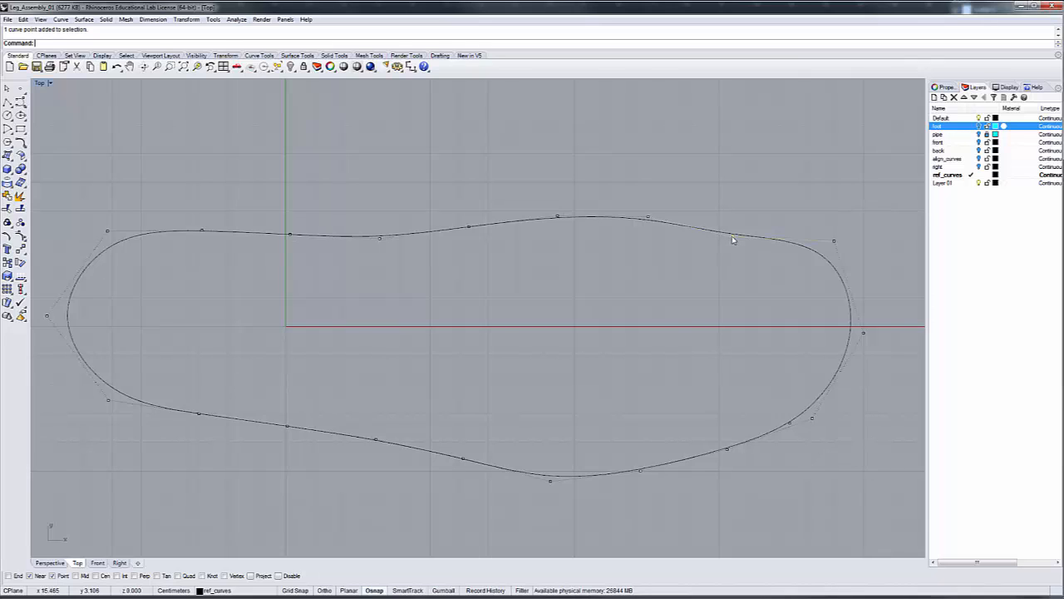
Reshape the outline's upper edge by moving the control point near the toe slightly outward and the one at the arch slightly inward
left_click(732, 237)
left_click_drag(732, 234, 735, 223)
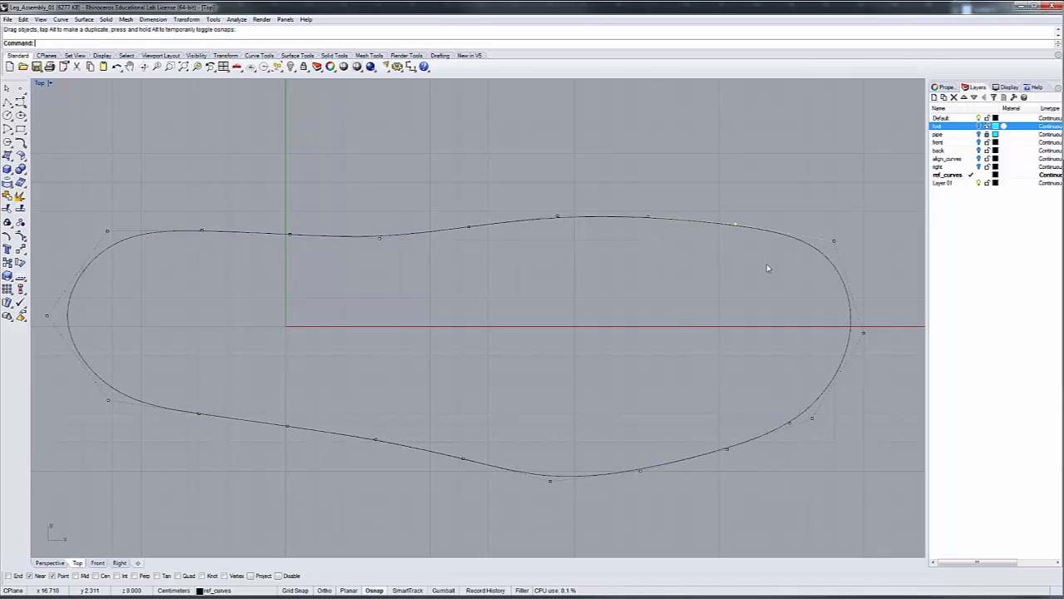
left_click(378, 240)
left_click_drag(378, 240, 381, 246)
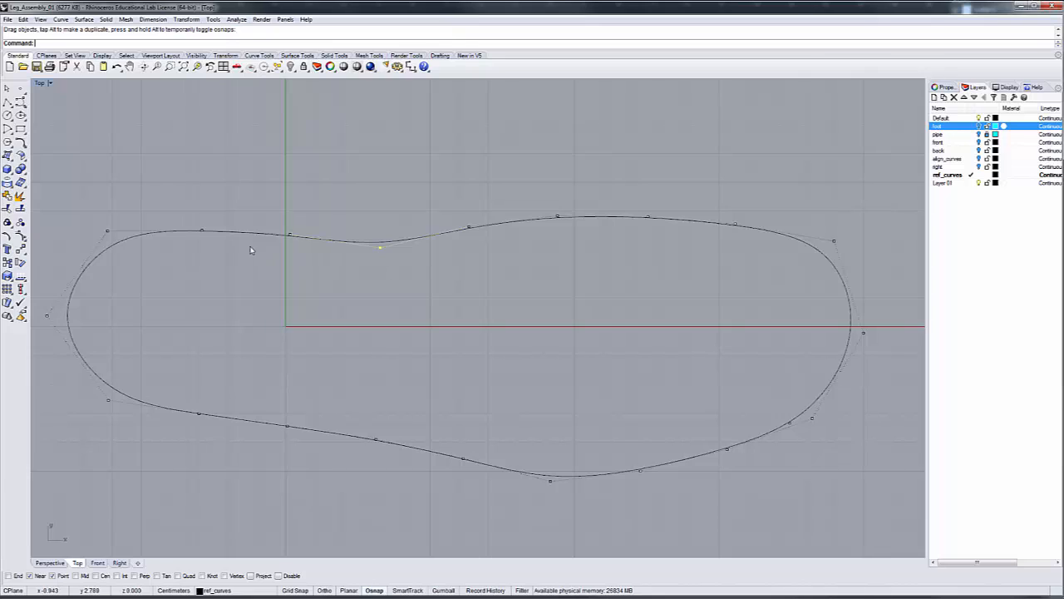
Display the curvature graph for the outline curve and move its settings window clear of the curve
right_click(244, 48)
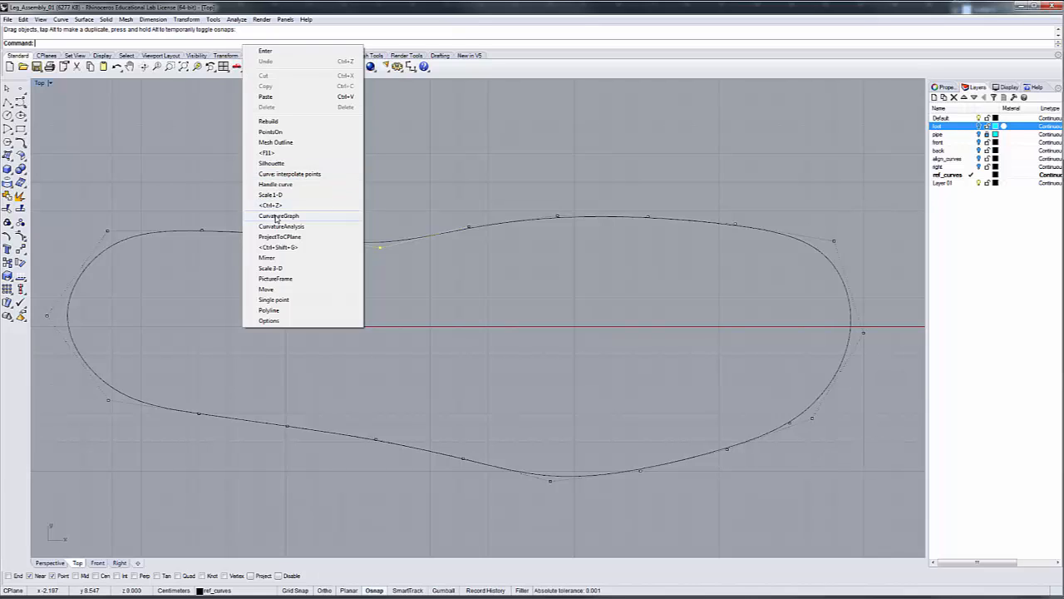
left_click(277, 217)
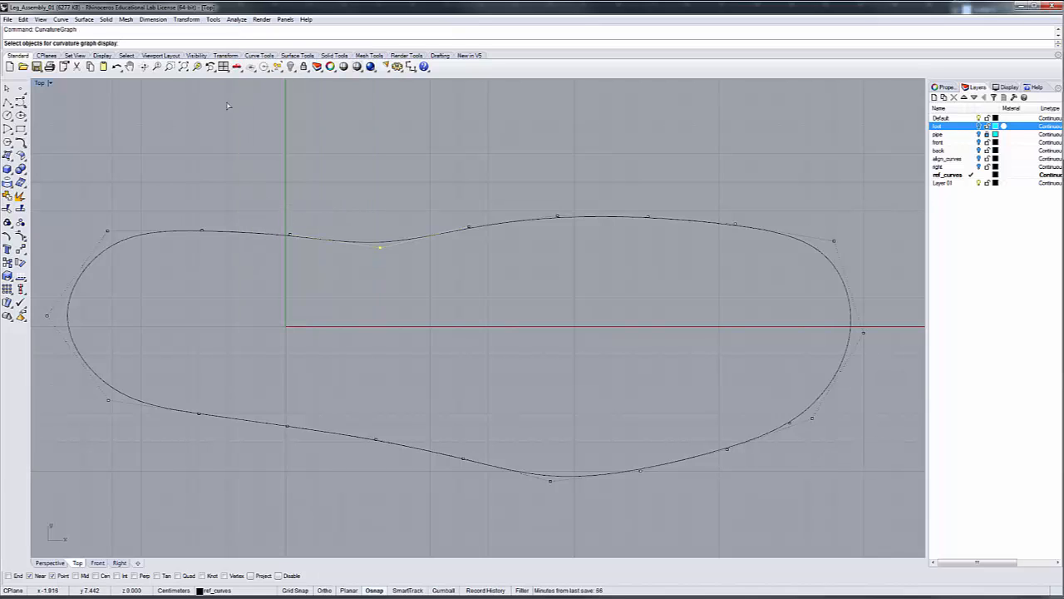
left_click(248, 237)
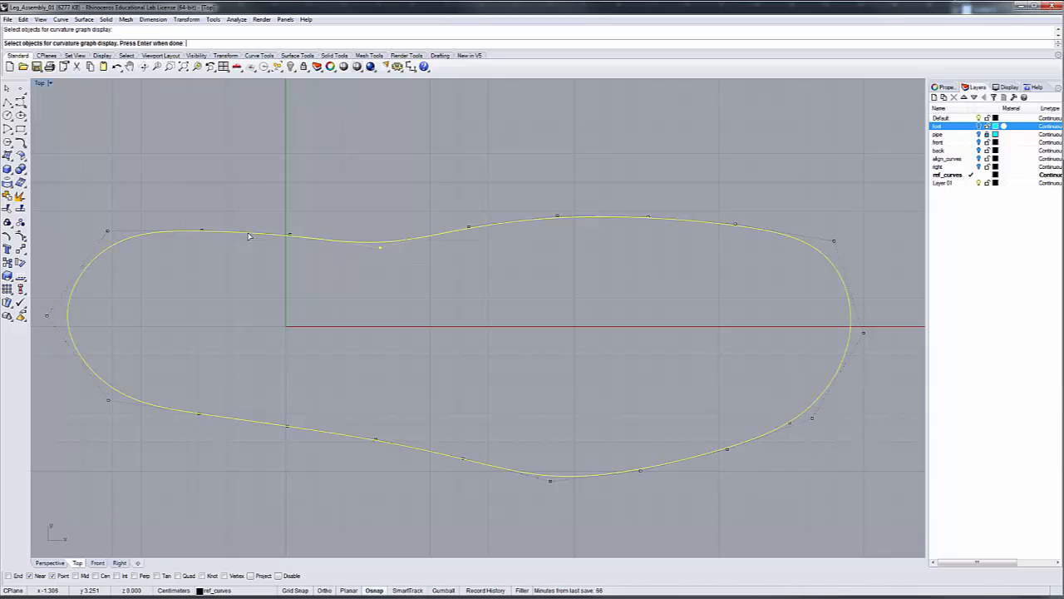
key("Return")
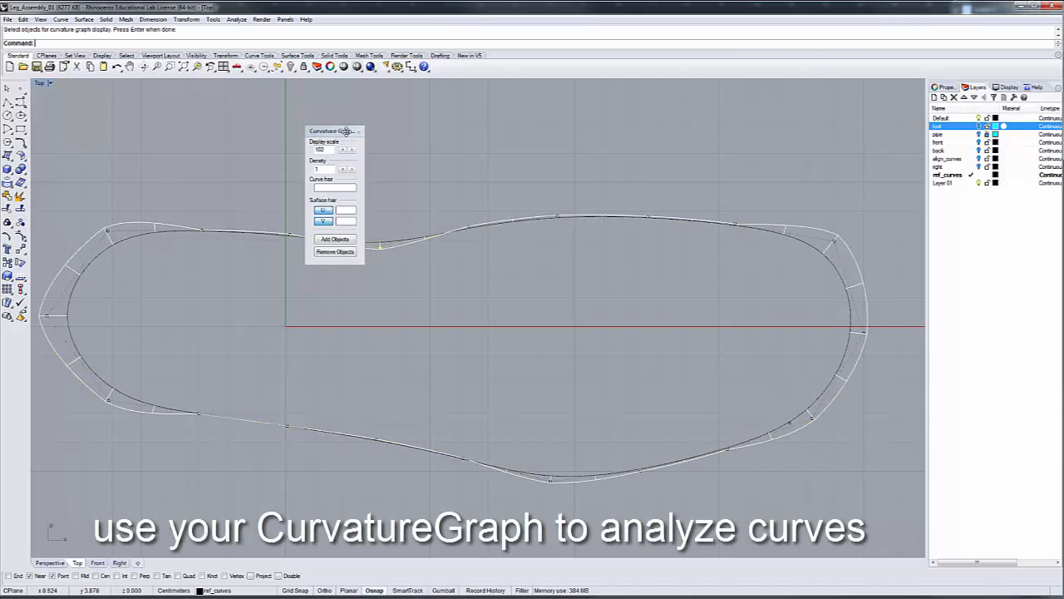
left_click_drag(347, 132, 396, 100)
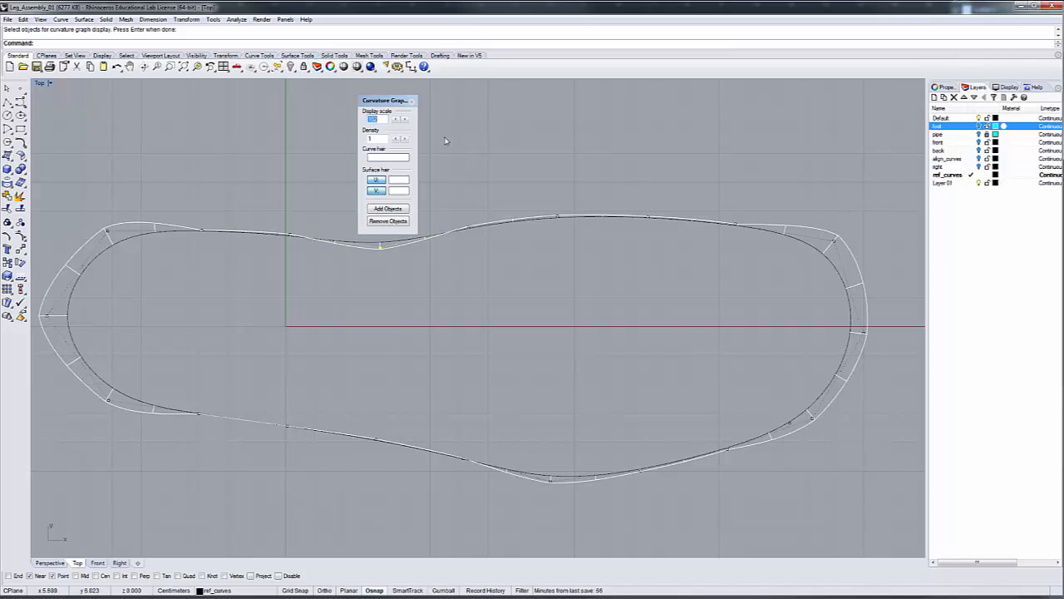
Close the curvature graph display and turn off the outline curve's control points
left_click(412, 102)
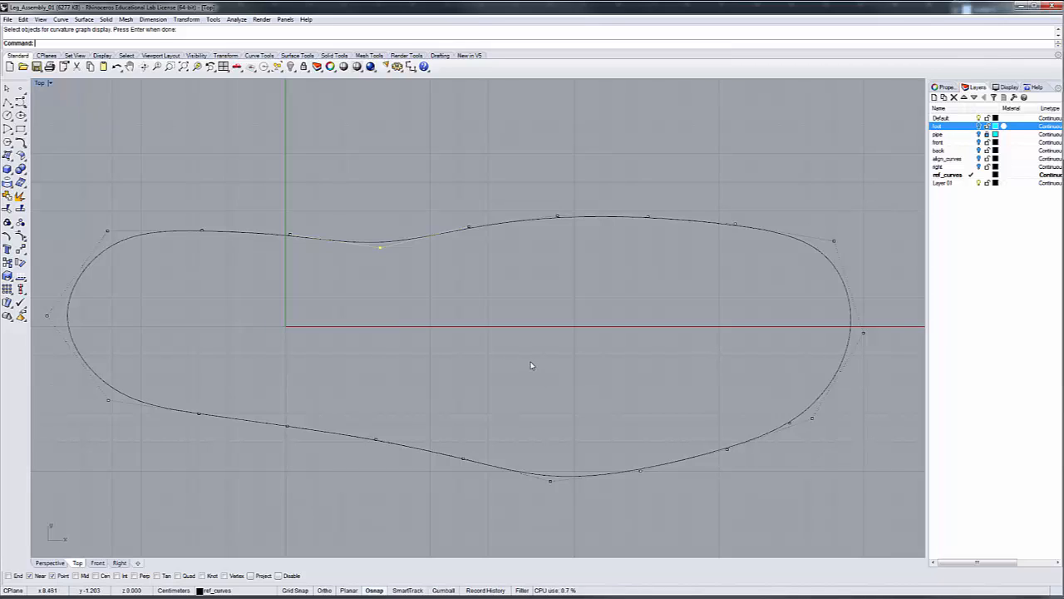
key("F11")
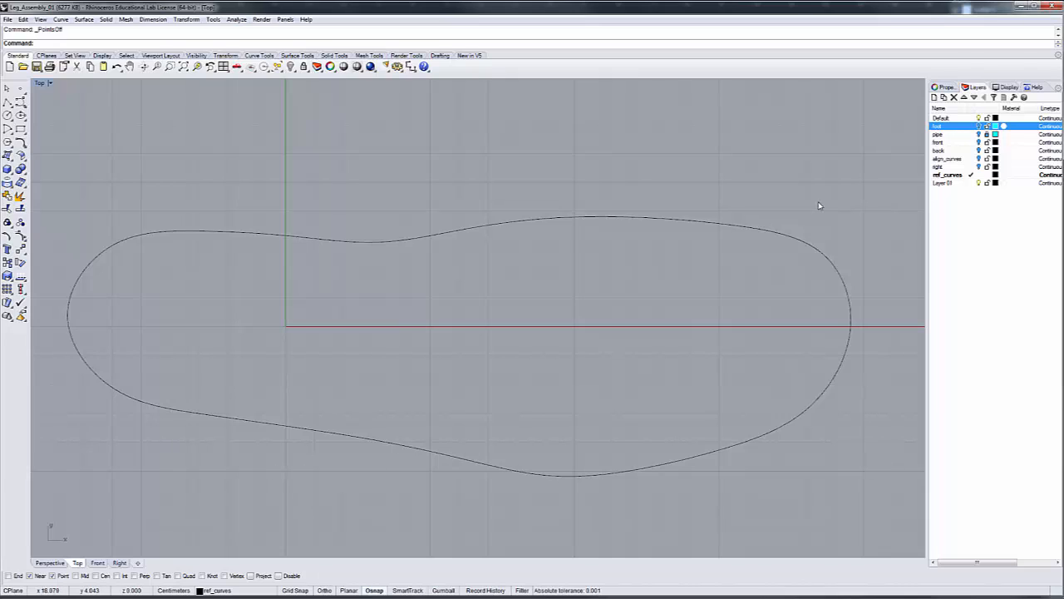
Show the right layer and, in Front view with Ortho on, shift the outline curve horizontally until its rear end meets the reference heel
left_click(977, 167)
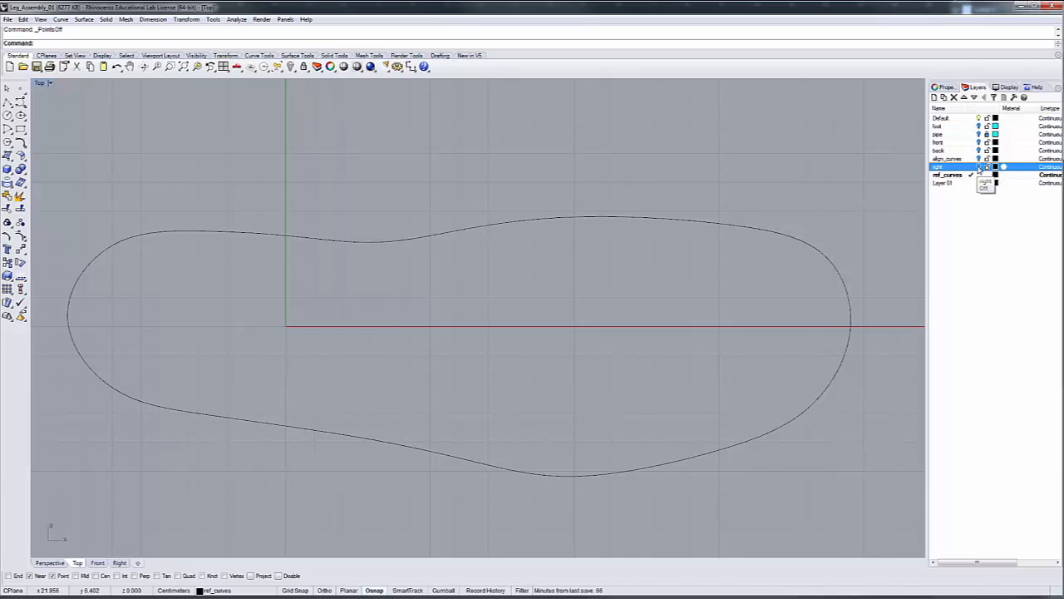
left_click(95, 564)
scroll(510, 449, "up", 3)
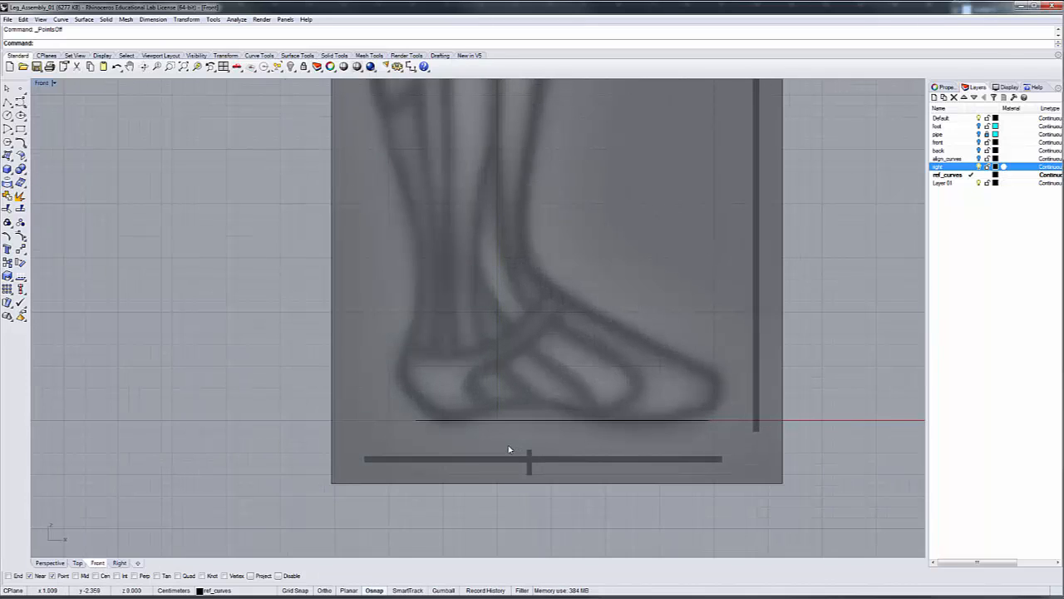
left_click(515, 425)
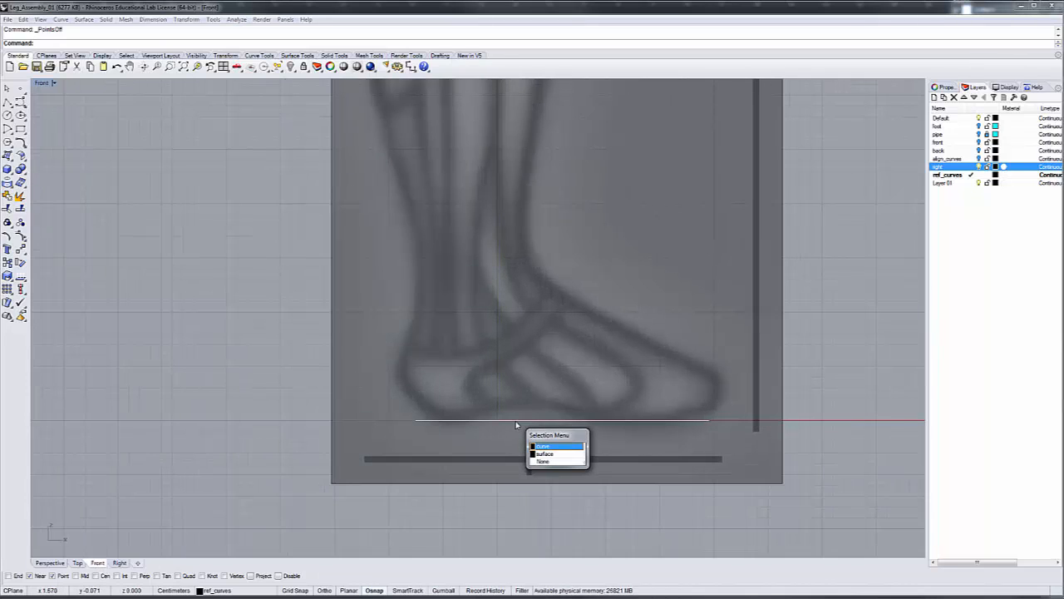
left_click(547, 447)
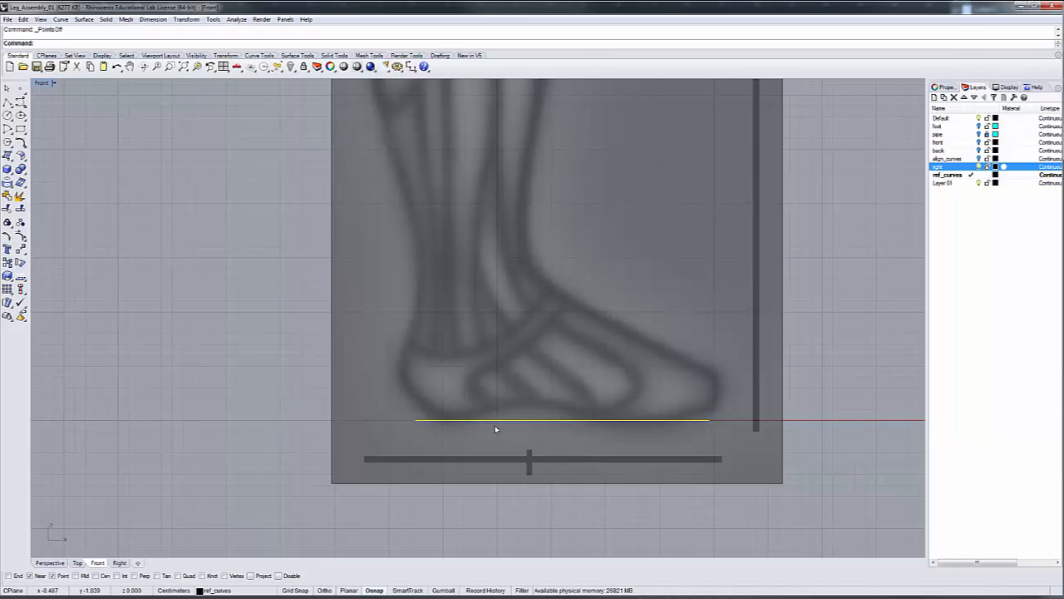
key("F8")
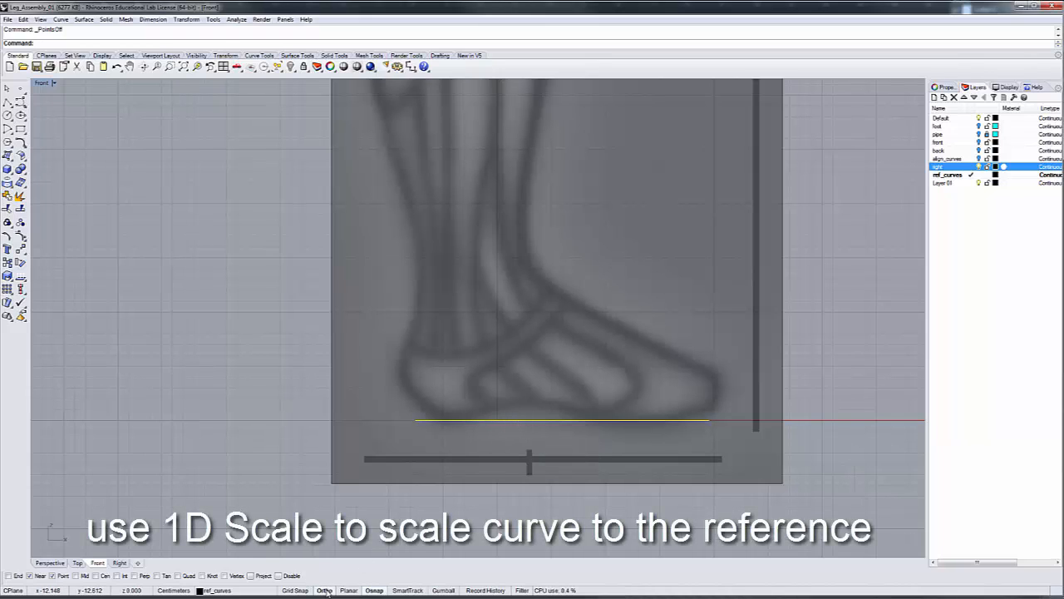
left_click_drag(508, 422, 489, 422)
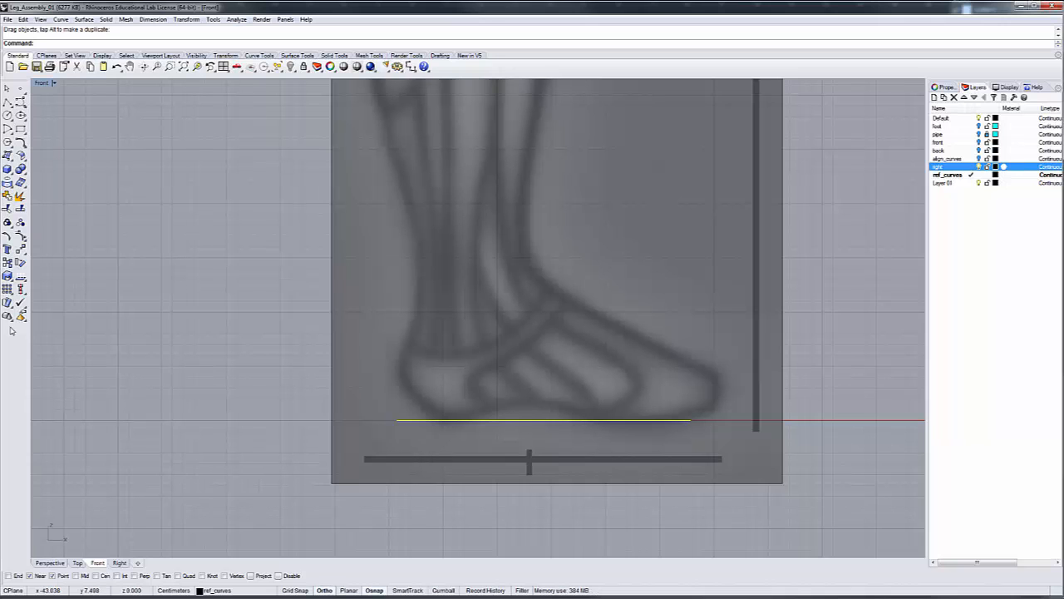
Scale the outline curve in one direction from its heel end so its front end reaches the reference foot's toe
left_click(7, 277)
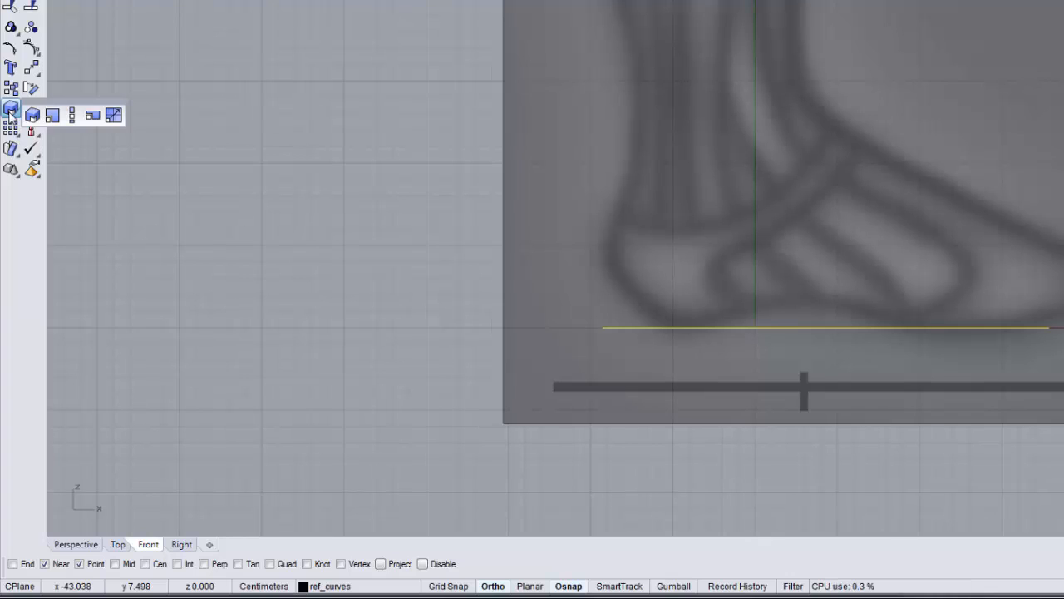
left_click(70, 115)
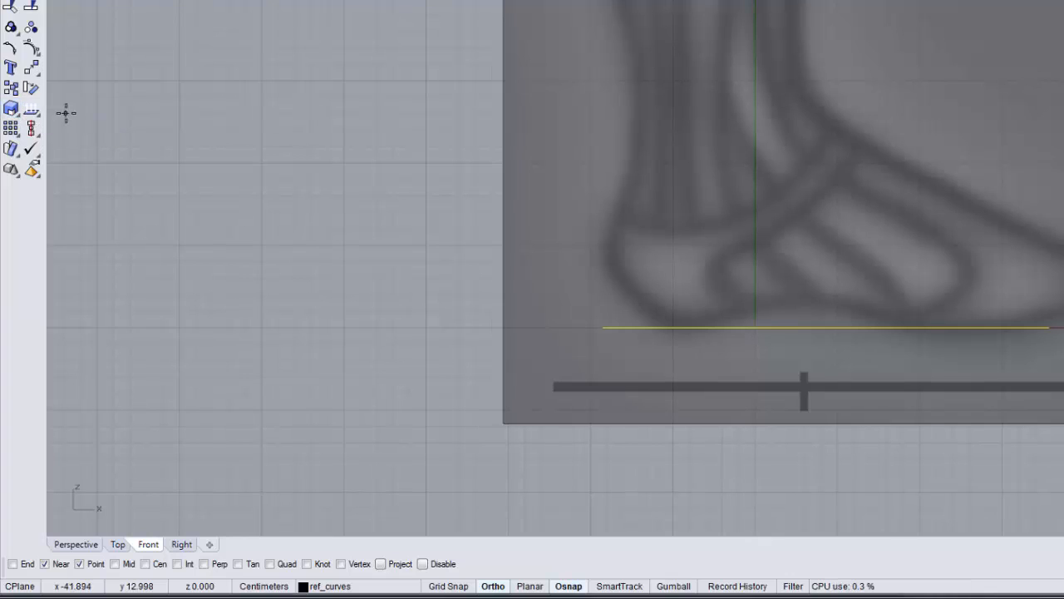
left_click(602, 328)
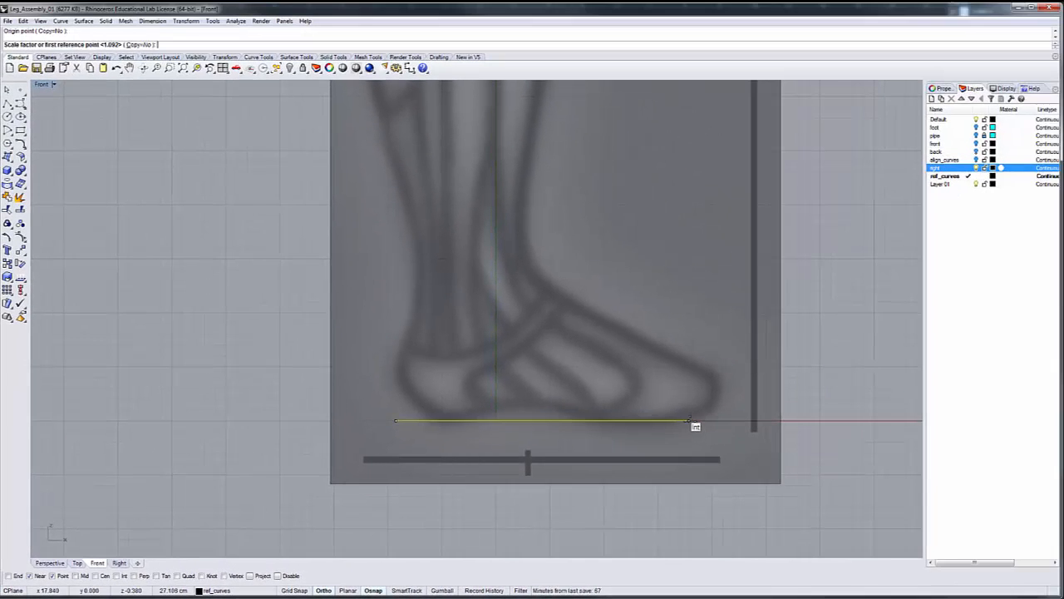
left_click(858, 378)
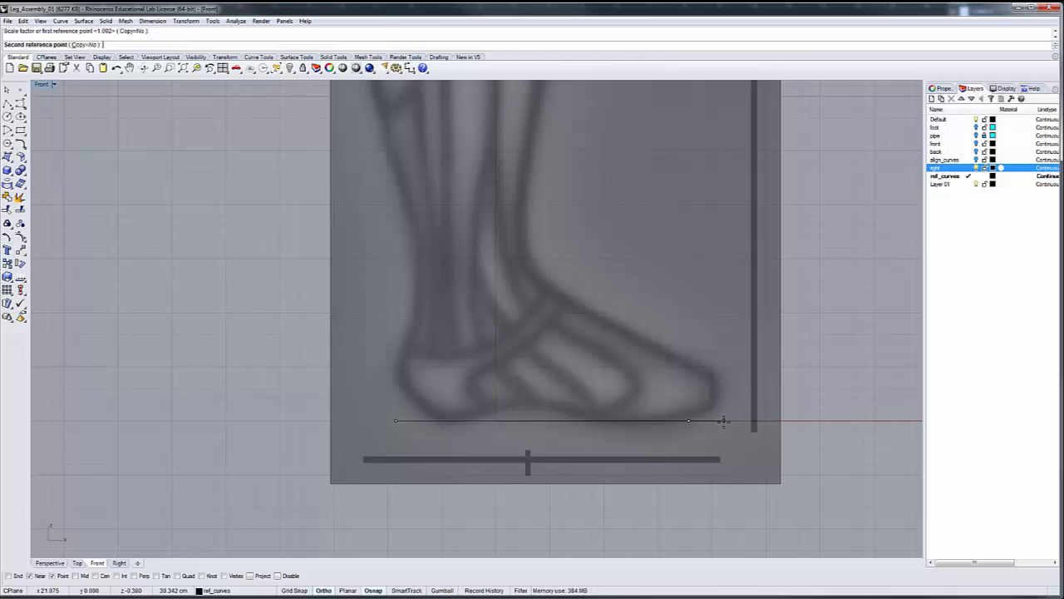
left_click(723, 421)
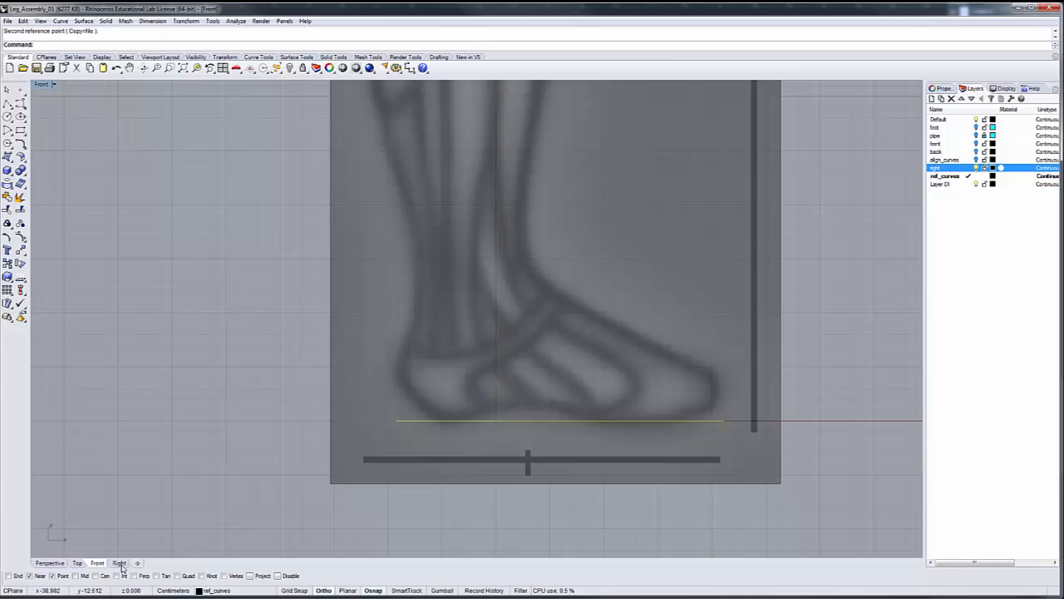
Examine the stretched outline beside the reference image in Perspective view and against the displayed foot layer in Top view
left_click(58, 564)
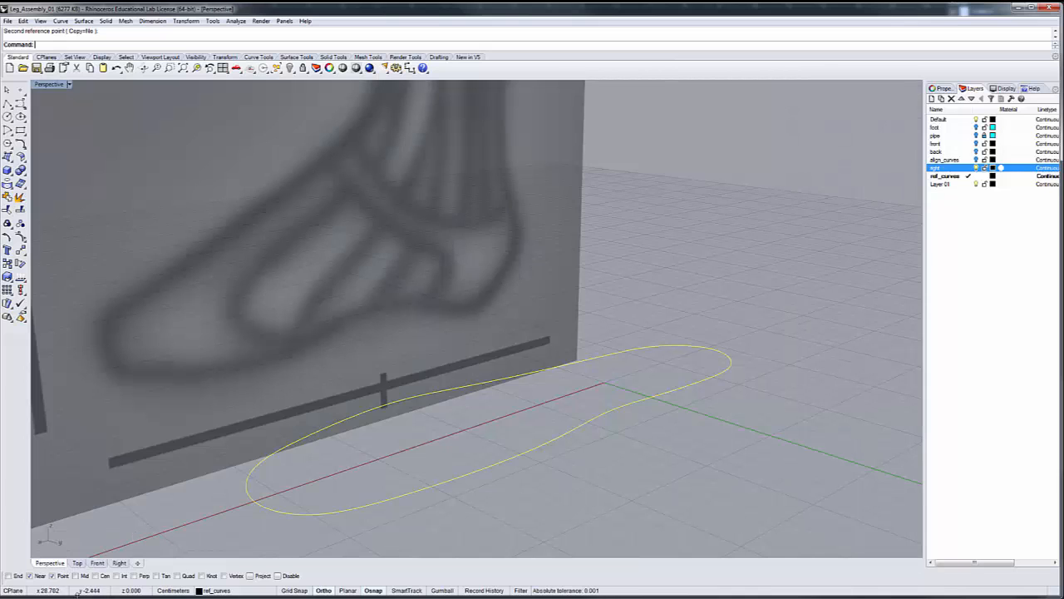
scroll(168, 487, "down", 7)
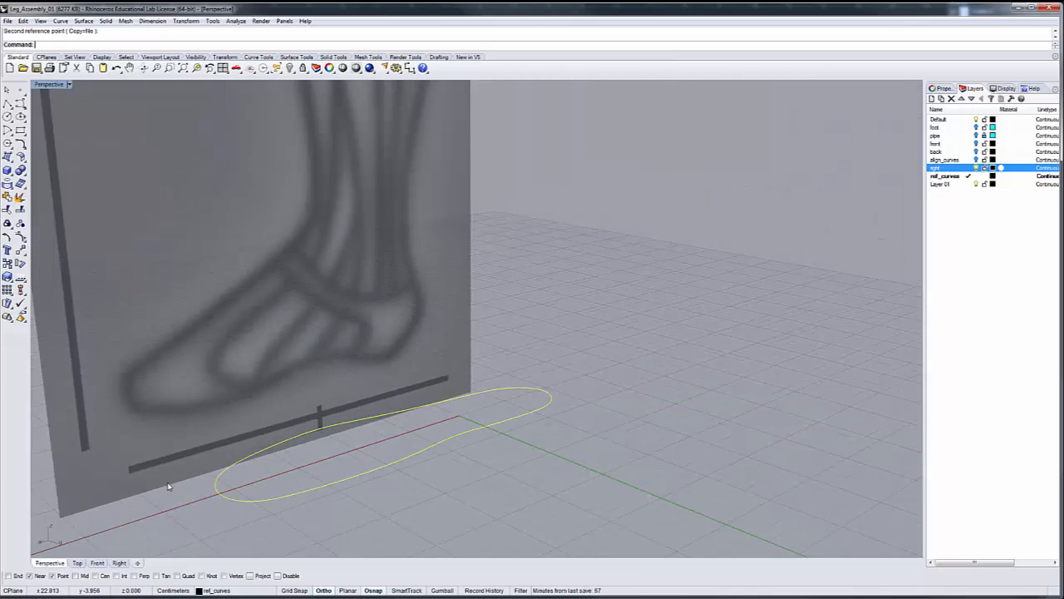
right_click_drag(303, 532, 230, 551)
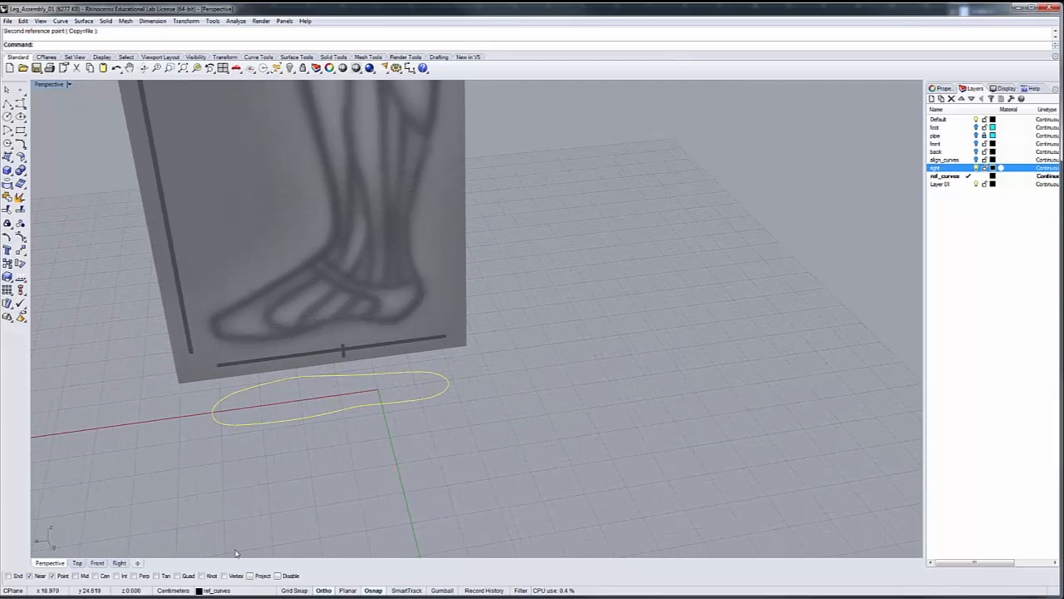
scroll(353, 396, "up", 3)
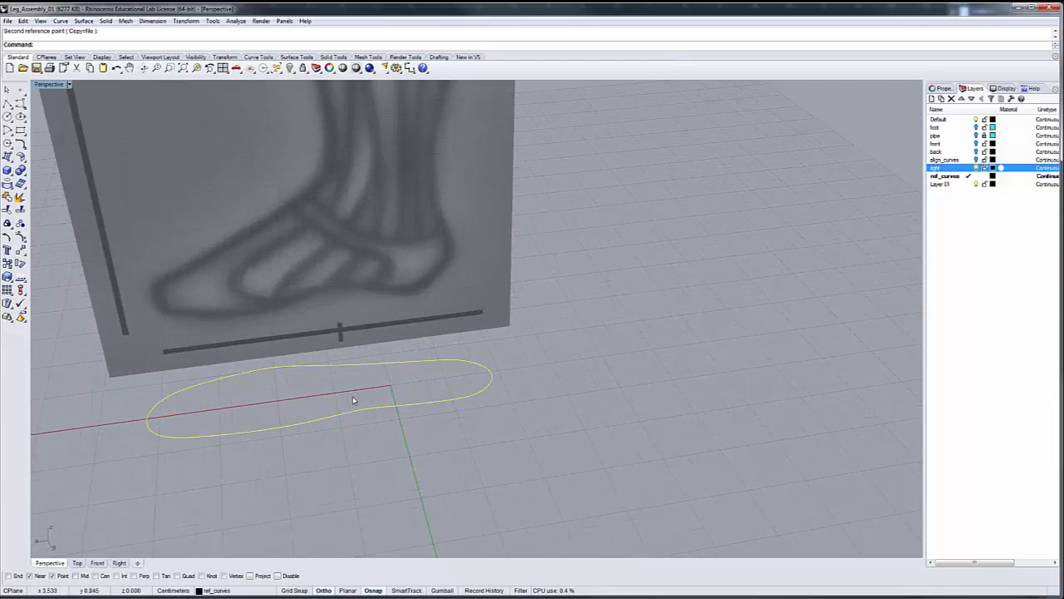
scroll(355, 400, "down", 3)
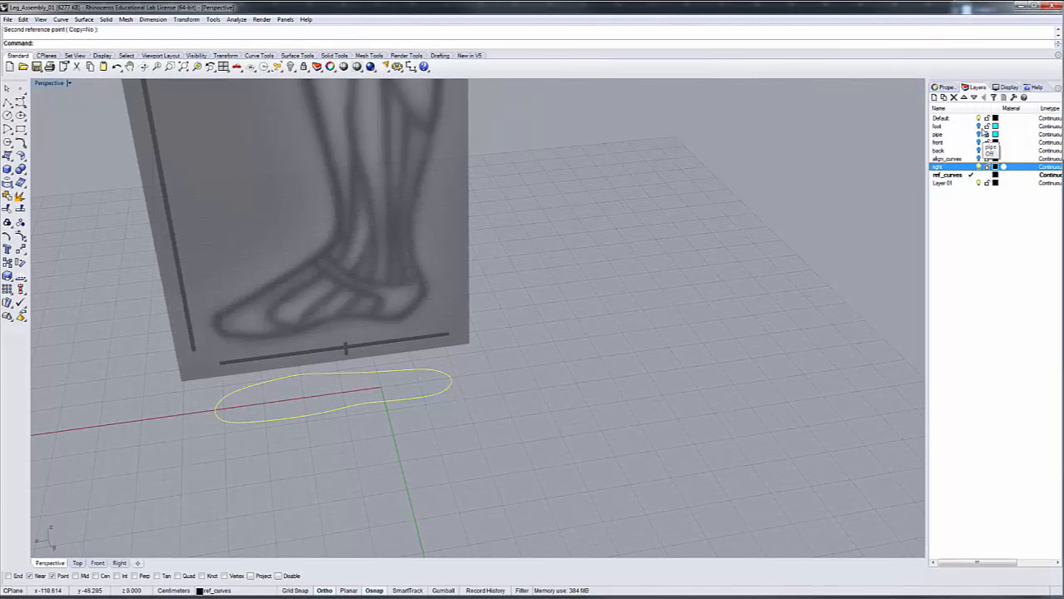
left_click(977, 127)
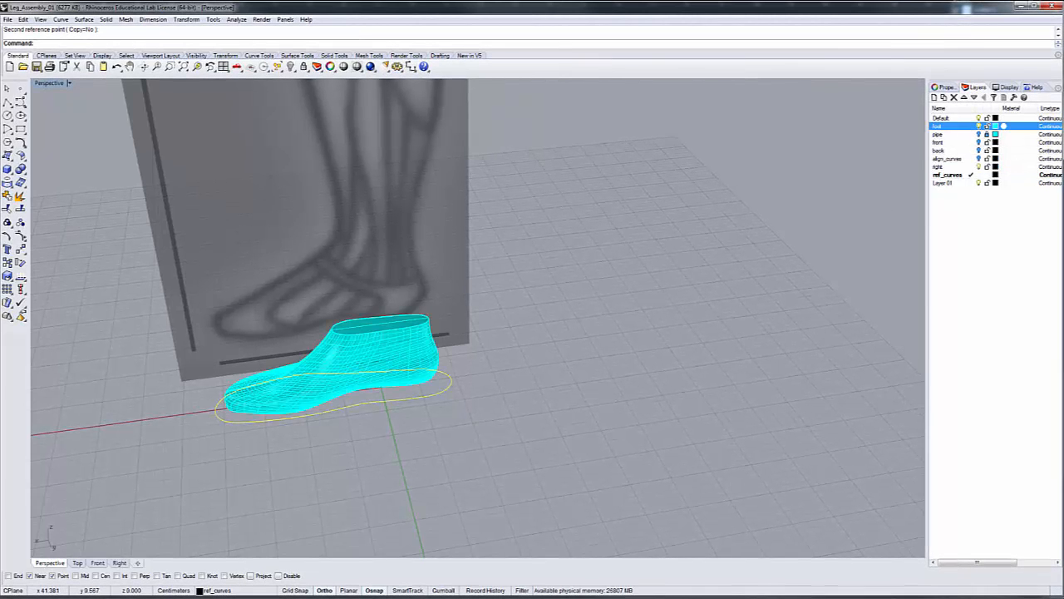
left_click(77, 563)
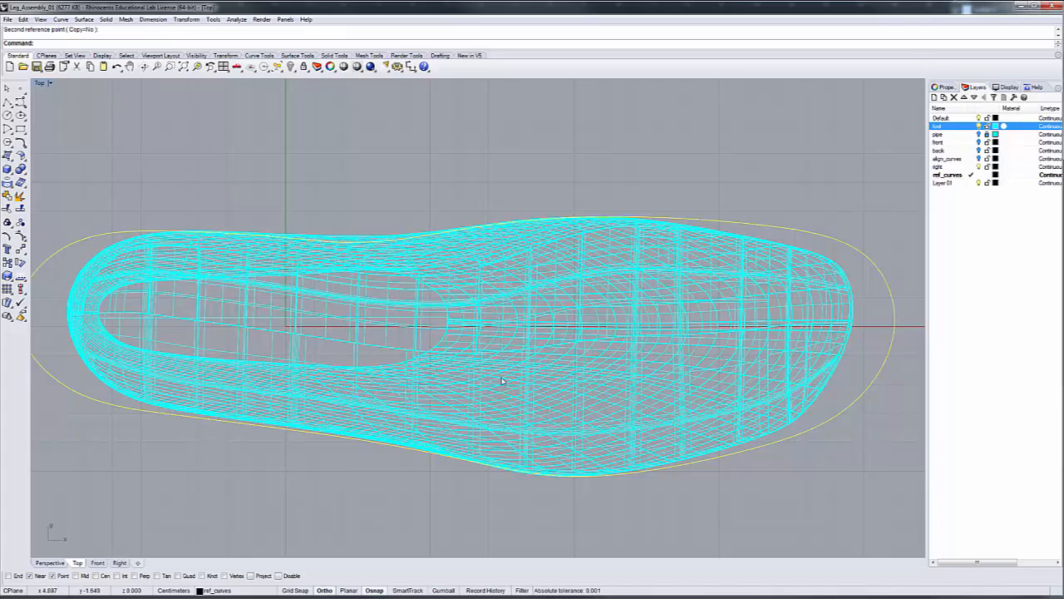
scroll(352, 429, "down", 2)
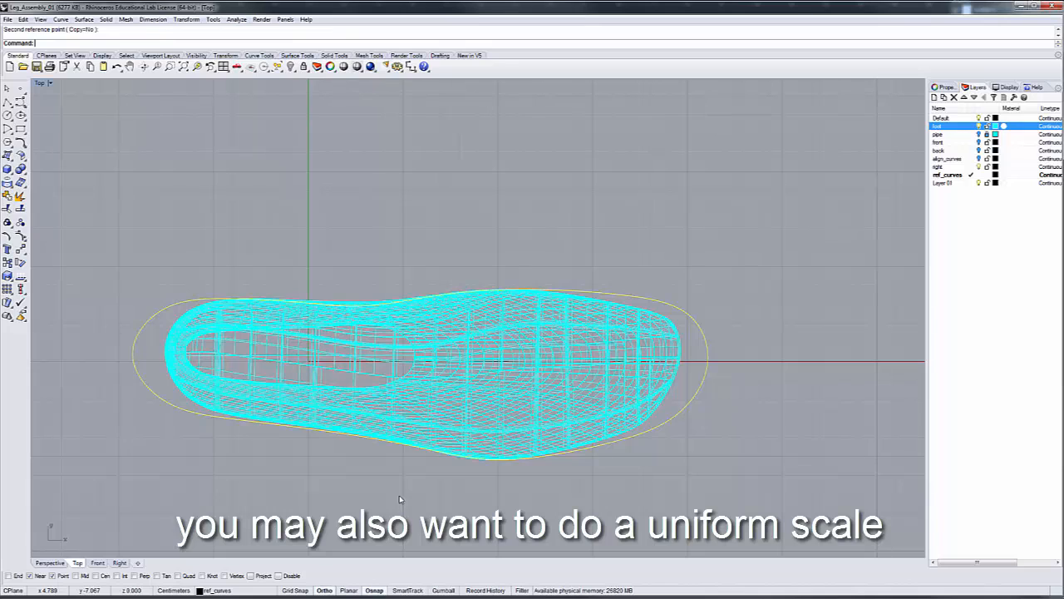
Undo the layer visibility changes, the 1D scale, the outline's shift and the last control point move at the arch
key("ctrl+z")
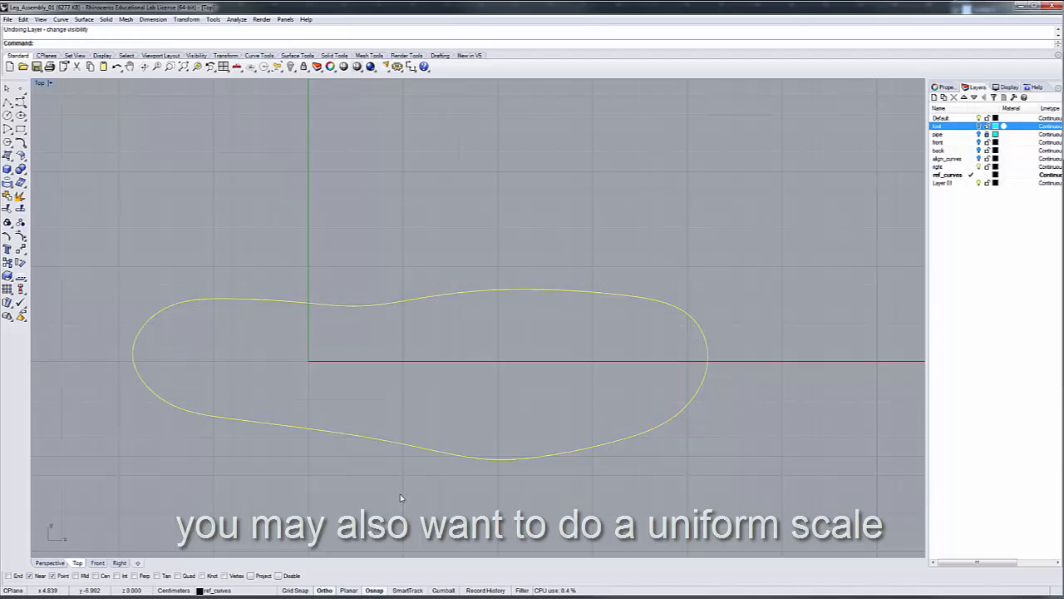
key("ctrl+z")
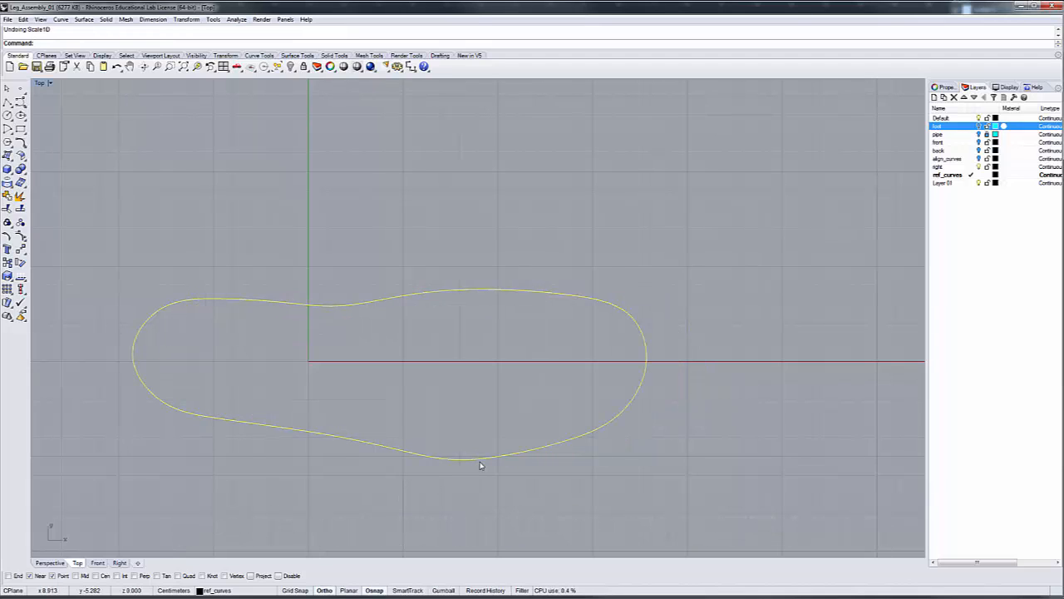
key("ctrl+z")
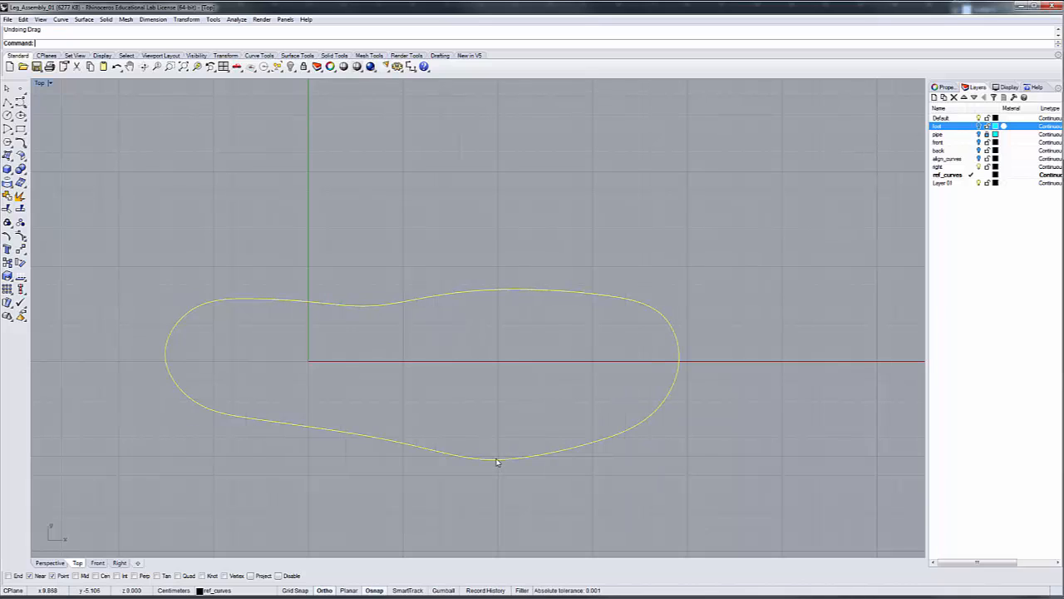
key("ctrl+z")
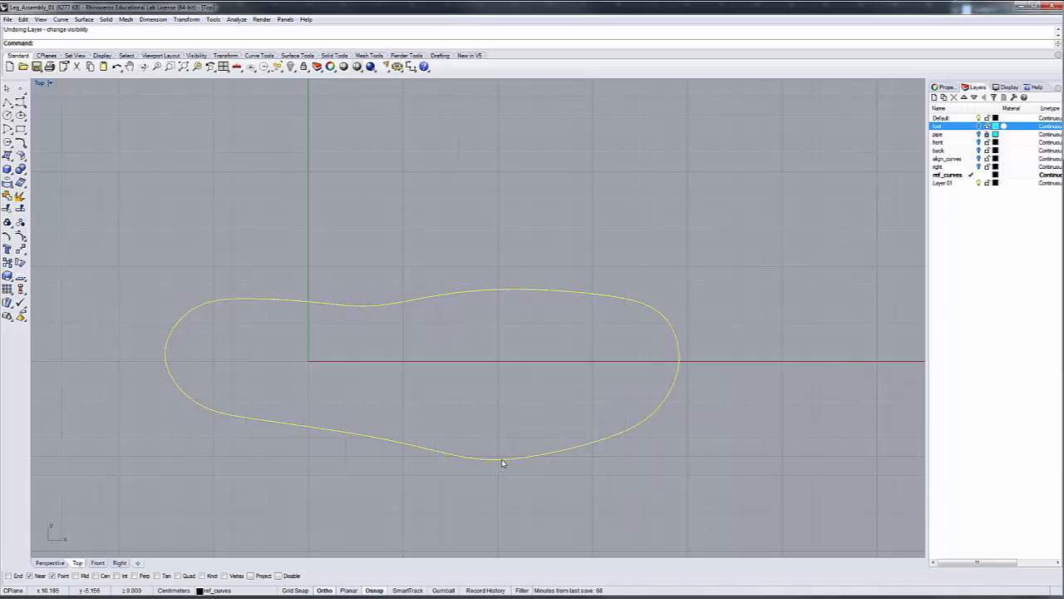
key("ctrl+z")
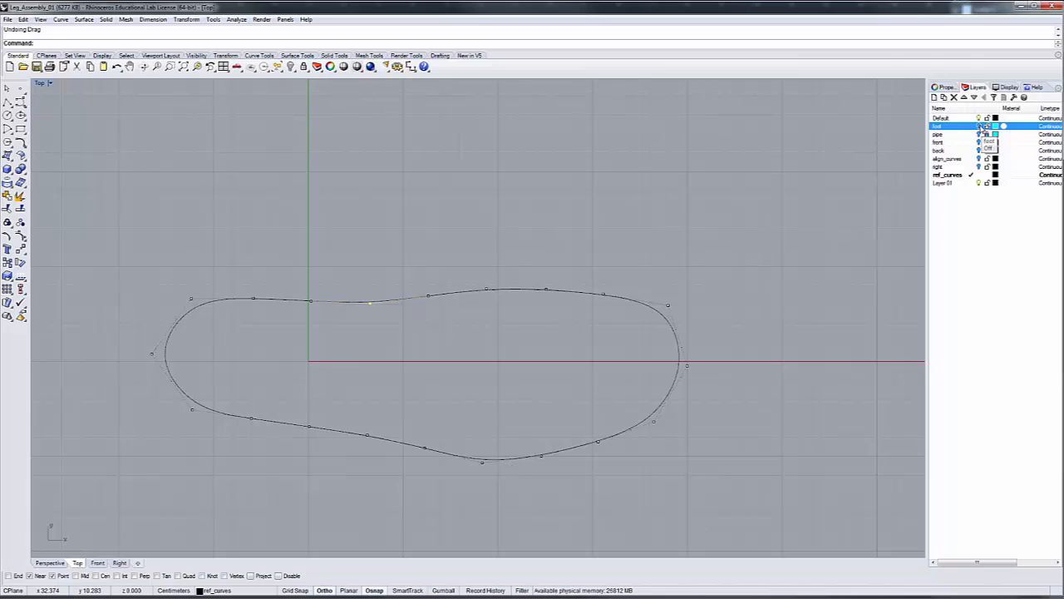
Compare the outline with the foot layer, hide that layer, and show the right layer in Front view with control points off
left_click(979, 125)
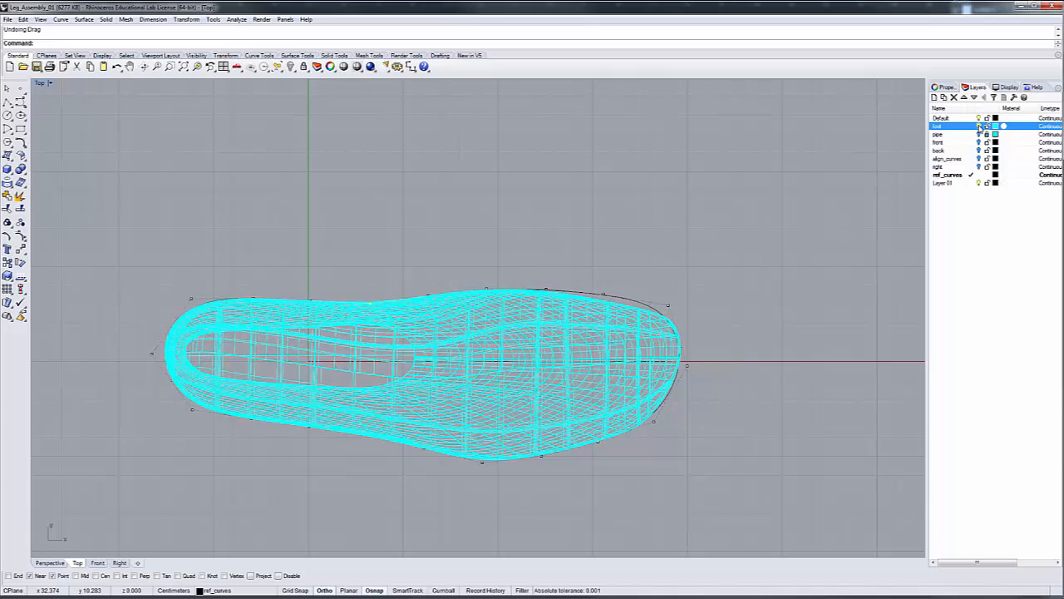
left_click(980, 125)
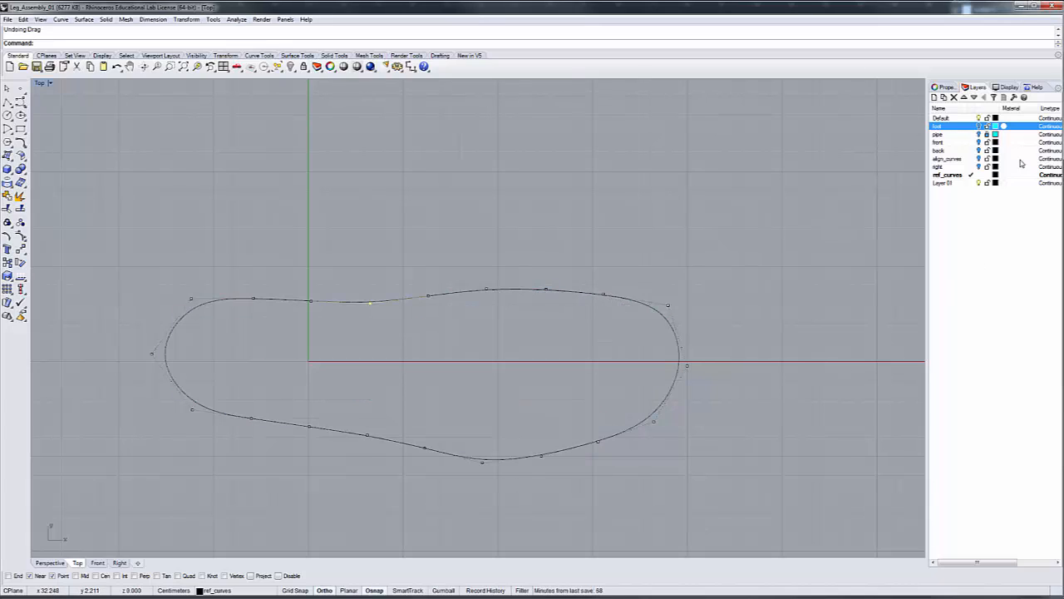
left_click(982, 167)
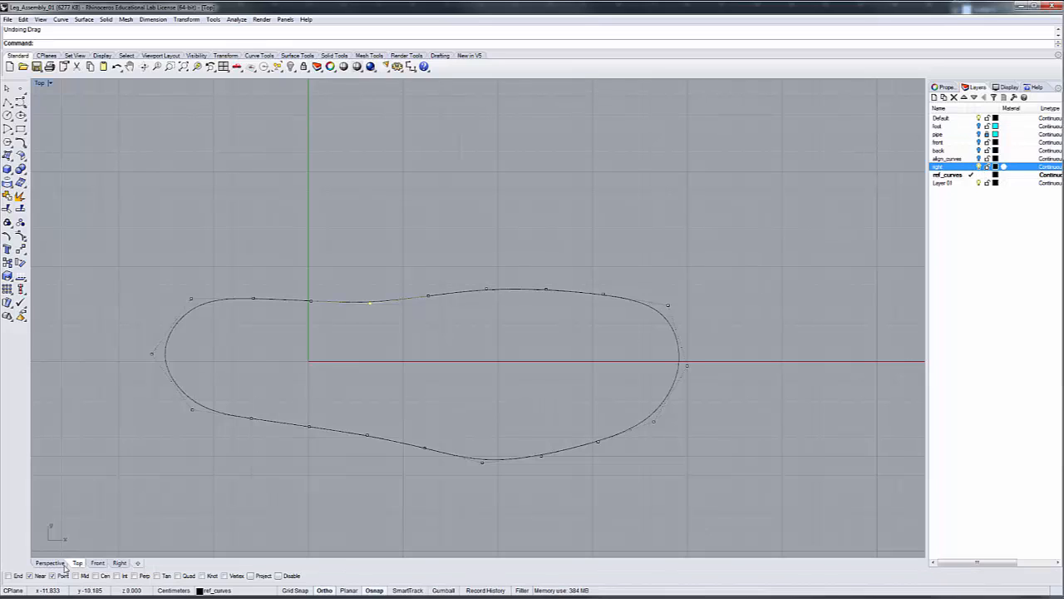
left_click(98, 564)
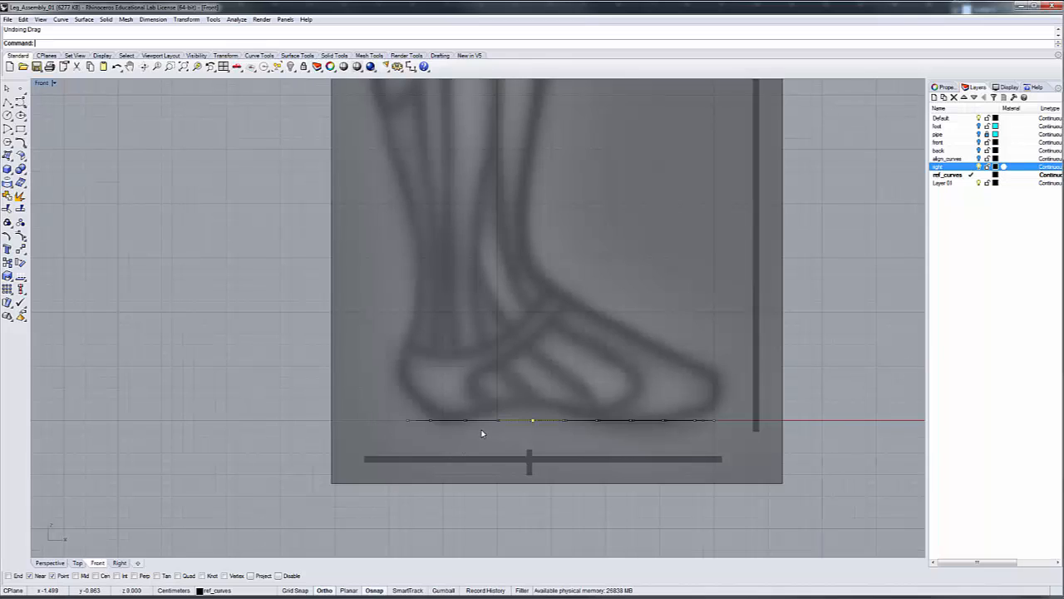
key("F11")
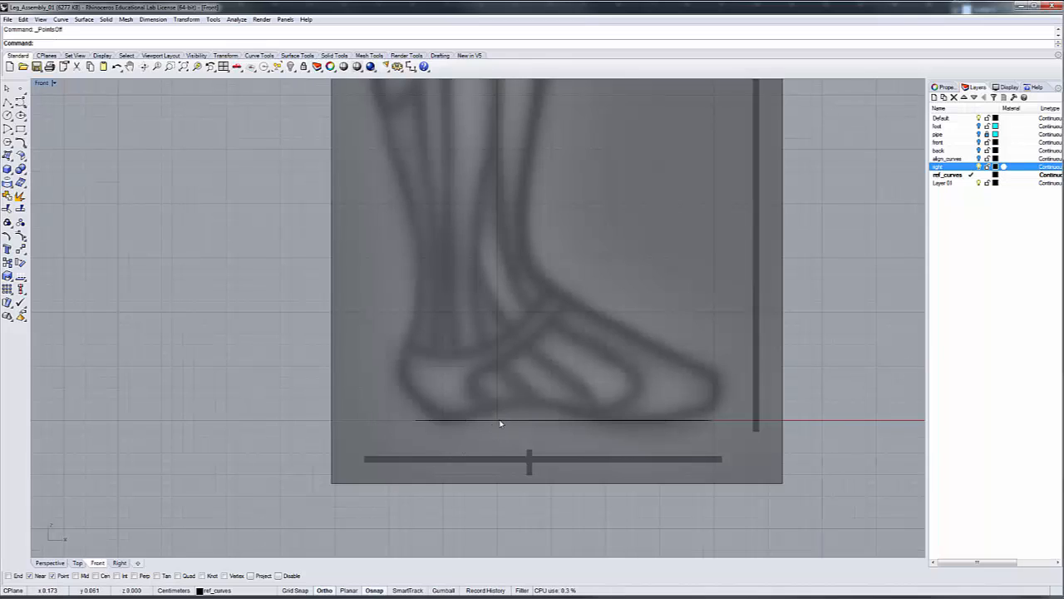
Move the outline curve horizontally in Front view so its rear end lines up with the back of the reference heel
left_click(500, 422)
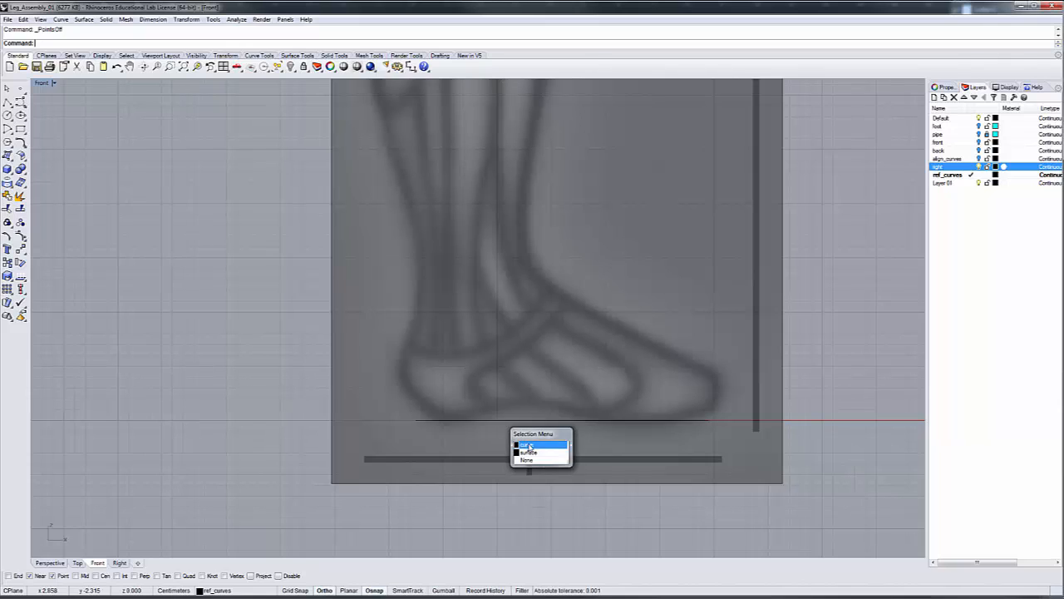
left_click(529, 445)
left_click_drag(532, 423, 513, 424)
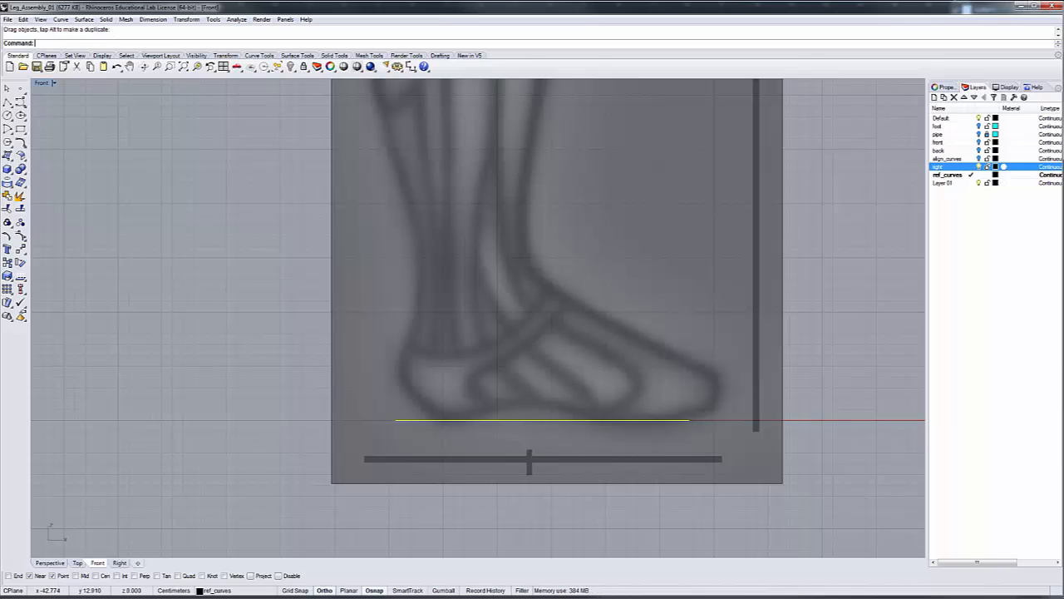
Scale the outline curve uniformly from its heel end to the reference toe, and show the foot layer in Top view for comparison
left_click(9, 276)
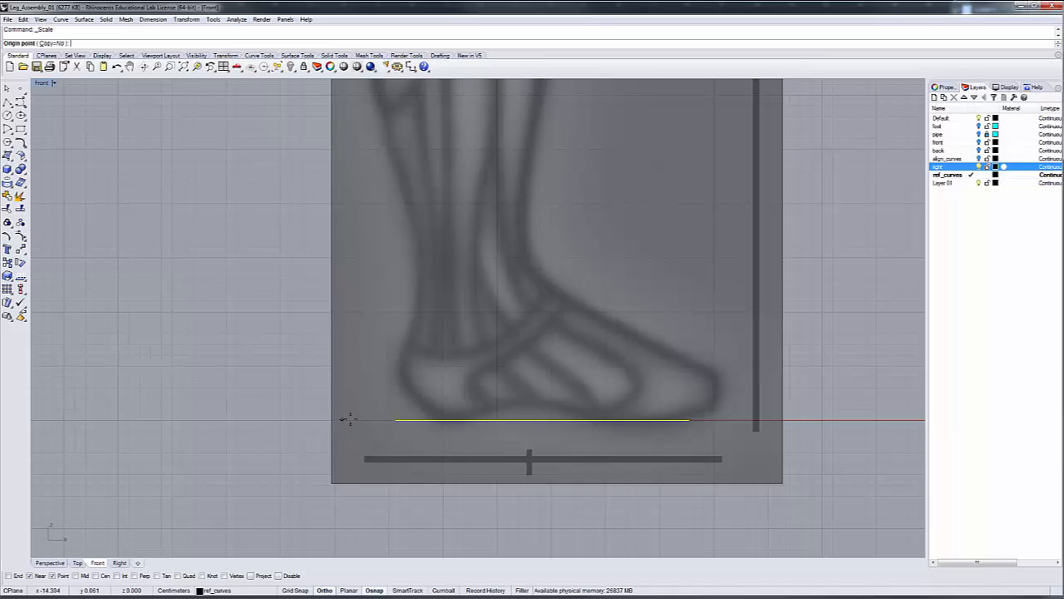
left_click(396, 420)
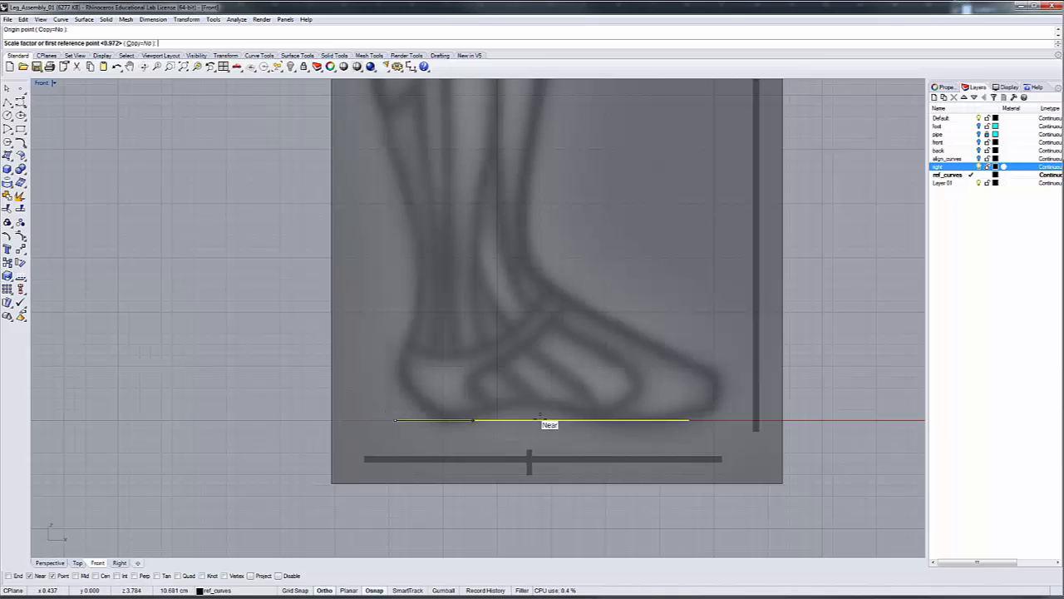
left_click(691, 420)
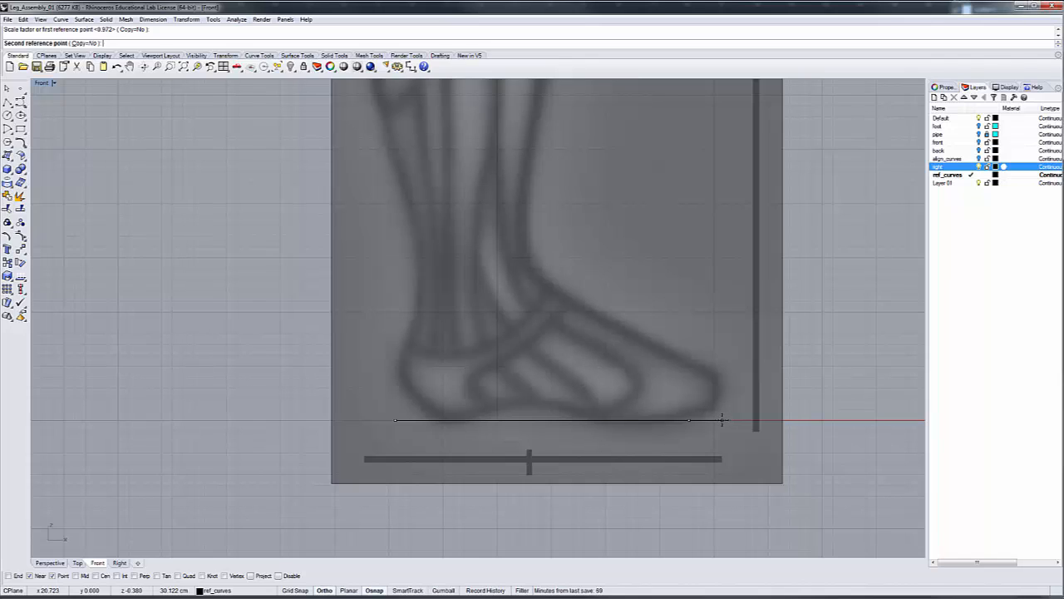
left_click(722, 422)
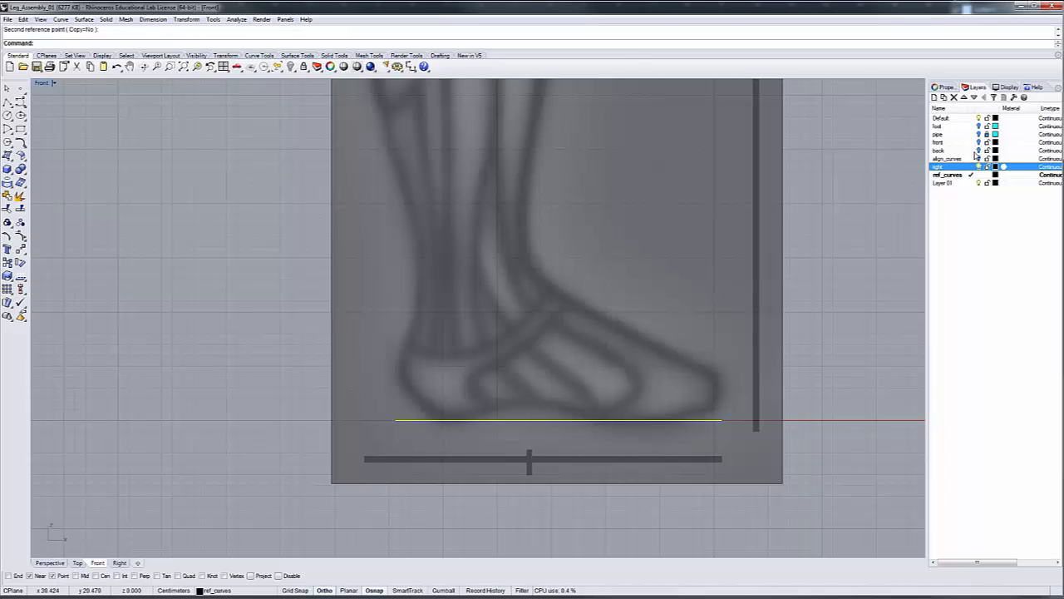
left_click(78, 562)
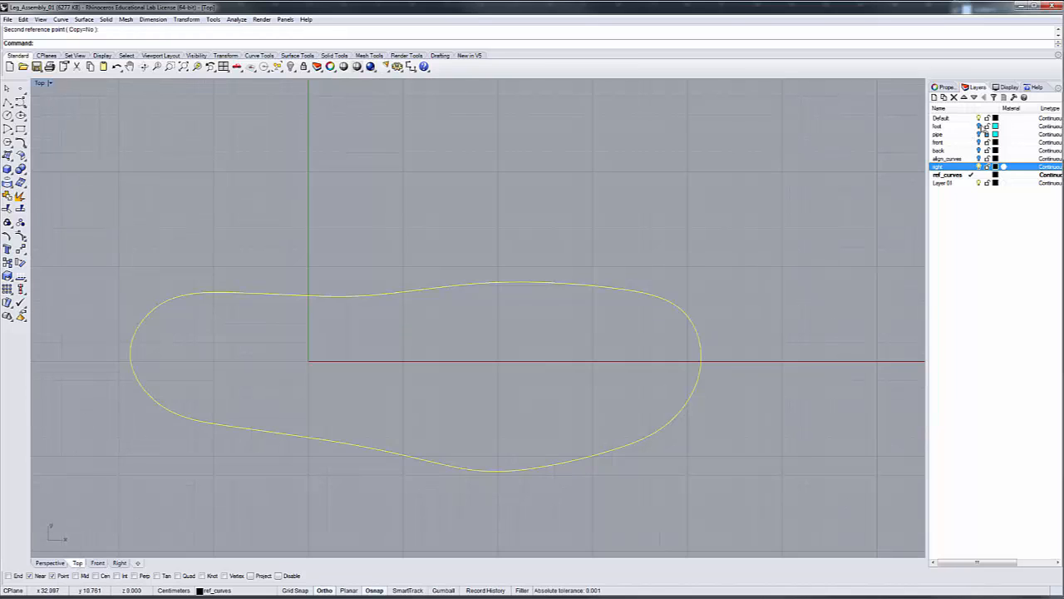
left_click(979, 126)
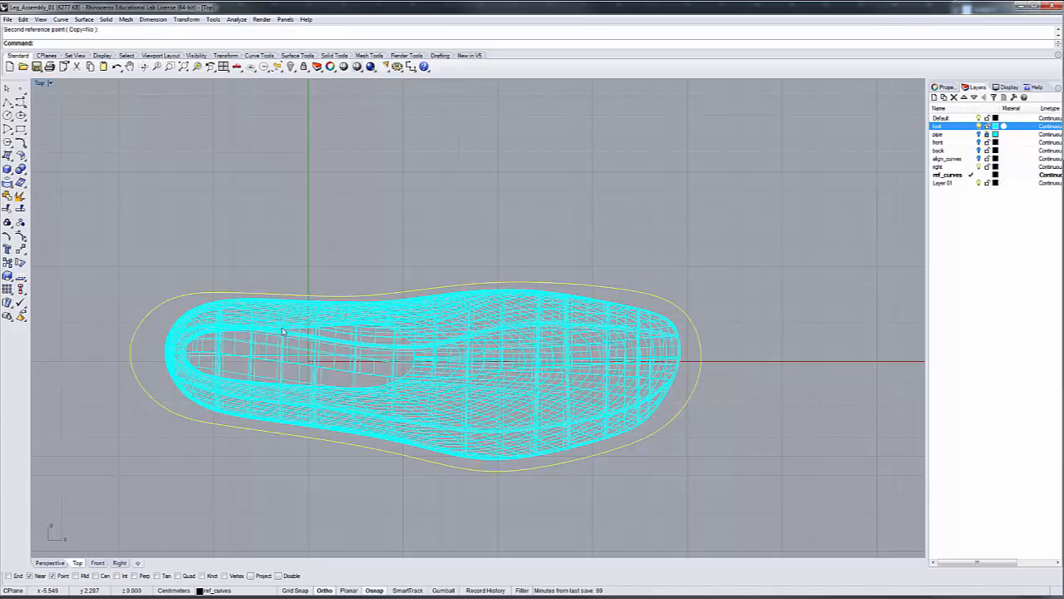